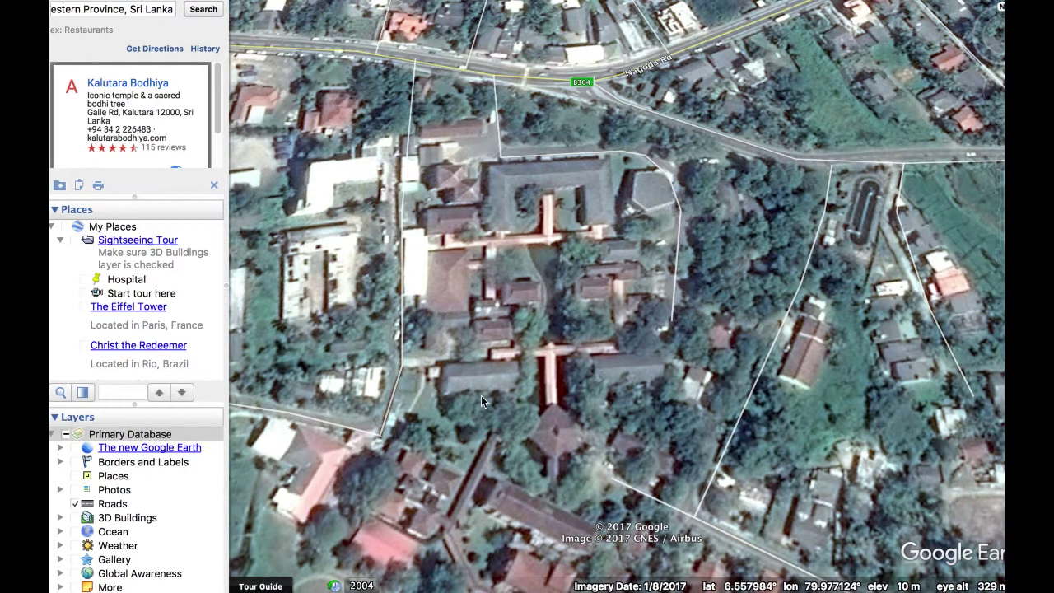
# Add a placemark on the dark-roofed building at the lower end of the red walkway, at latitude 6.557806°, longitude 79.977472°.
pyautogui.scroll(2, 529, 440)
pyautogui.scroll(-2, 532, 440)
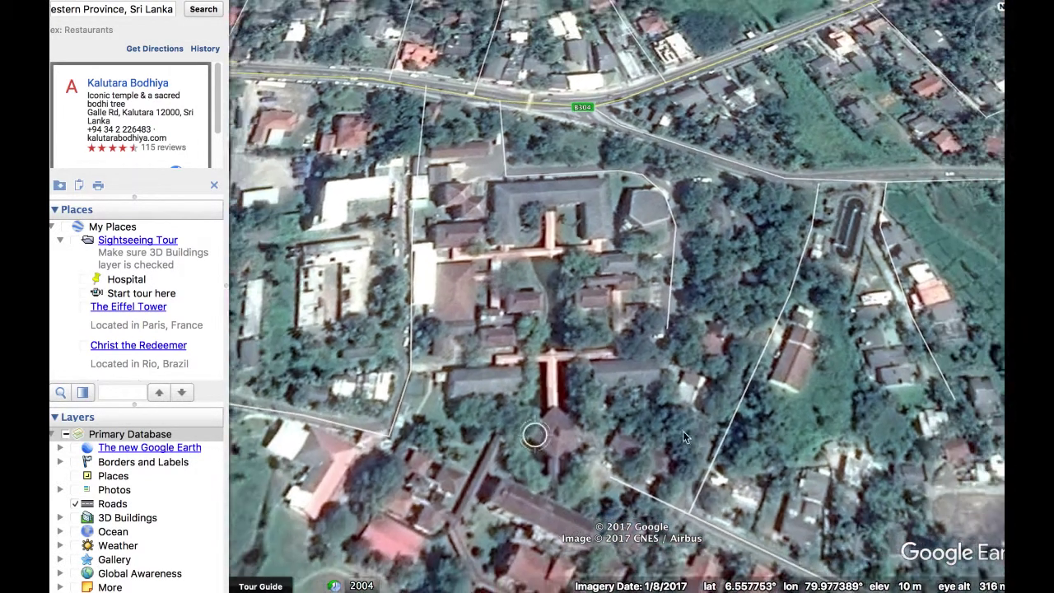
pyautogui.scroll(1, 684, 432)
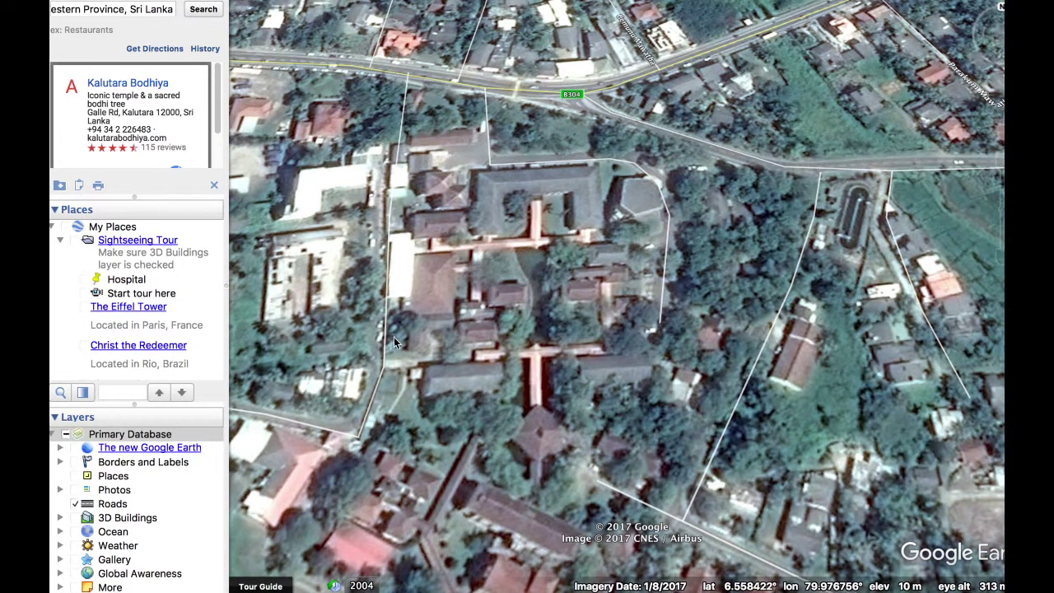
pyautogui.scroll(1, 394, 331)
pyautogui.scroll(-1, 449, 399)
pyautogui.scroll(-1, 527, 446)
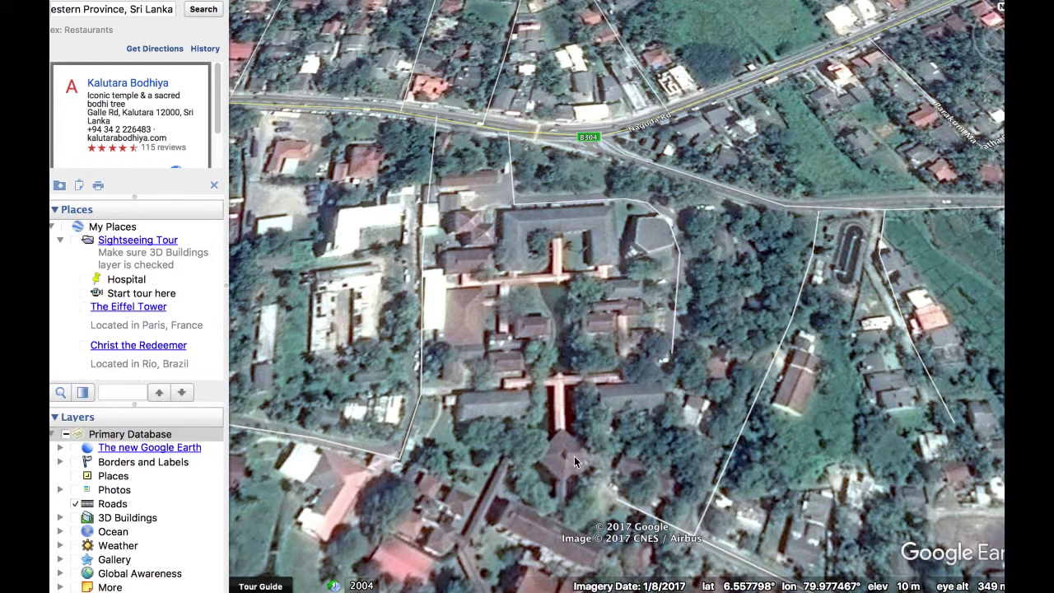
pyautogui.scroll(-2, 565, 457)
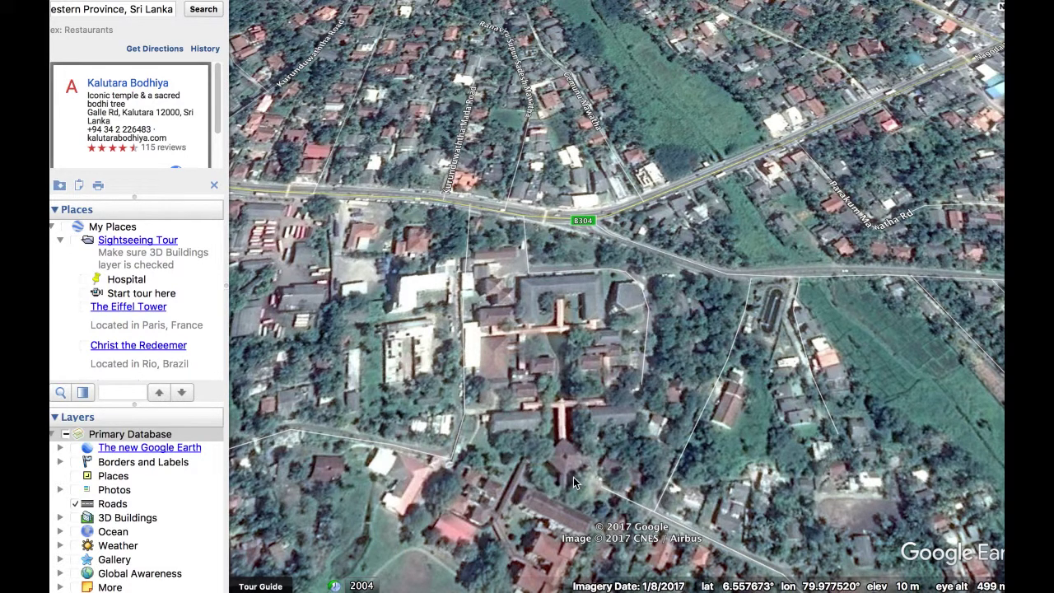
pyautogui.scroll(2, 588, 455)
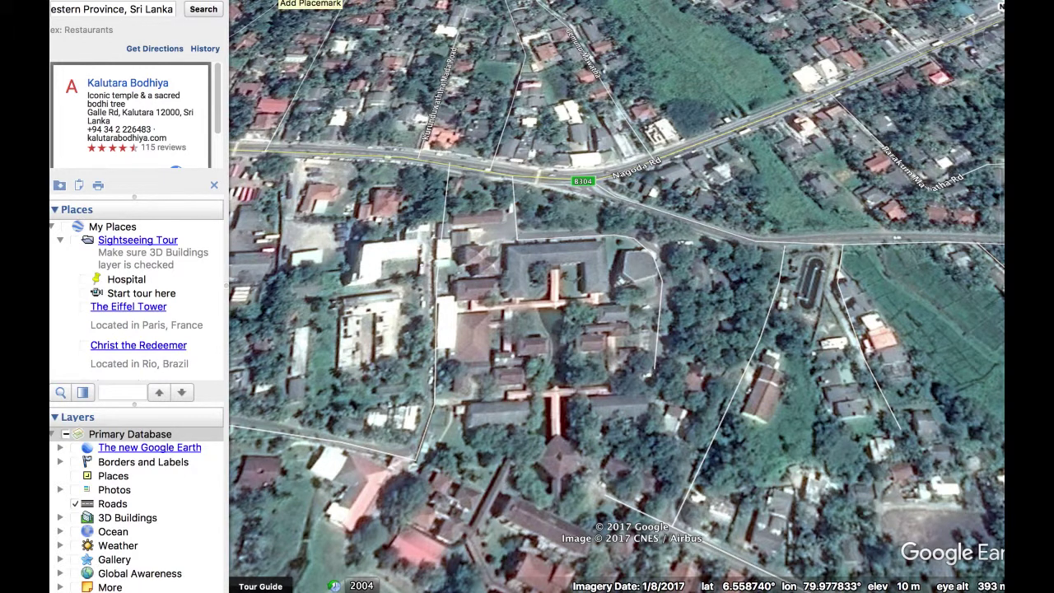
pyautogui.click(311, 0)
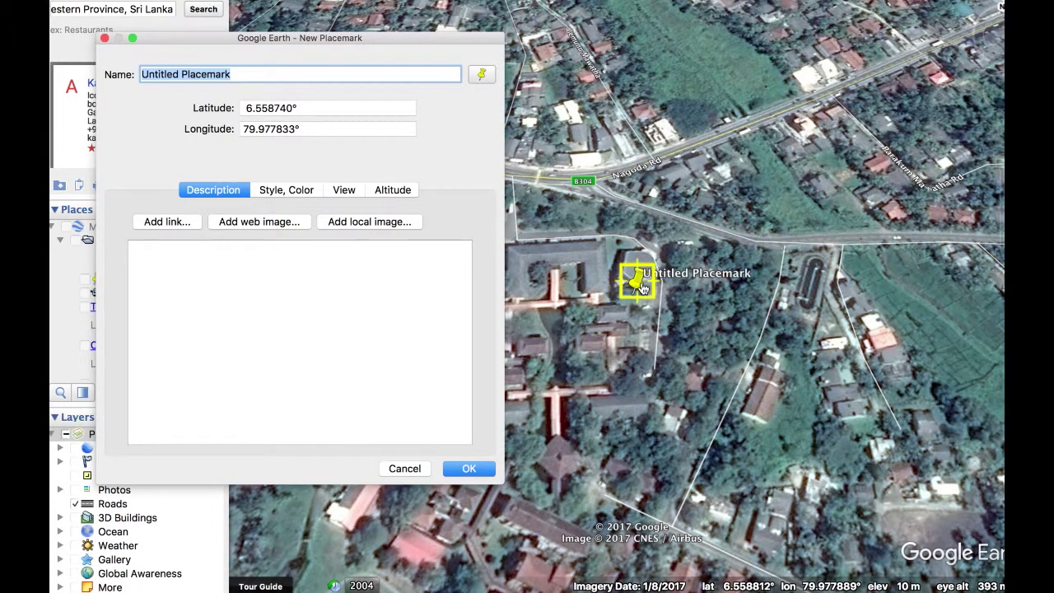
pyautogui.moveTo(641, 289); pyautogui.dragTo(562, 461)
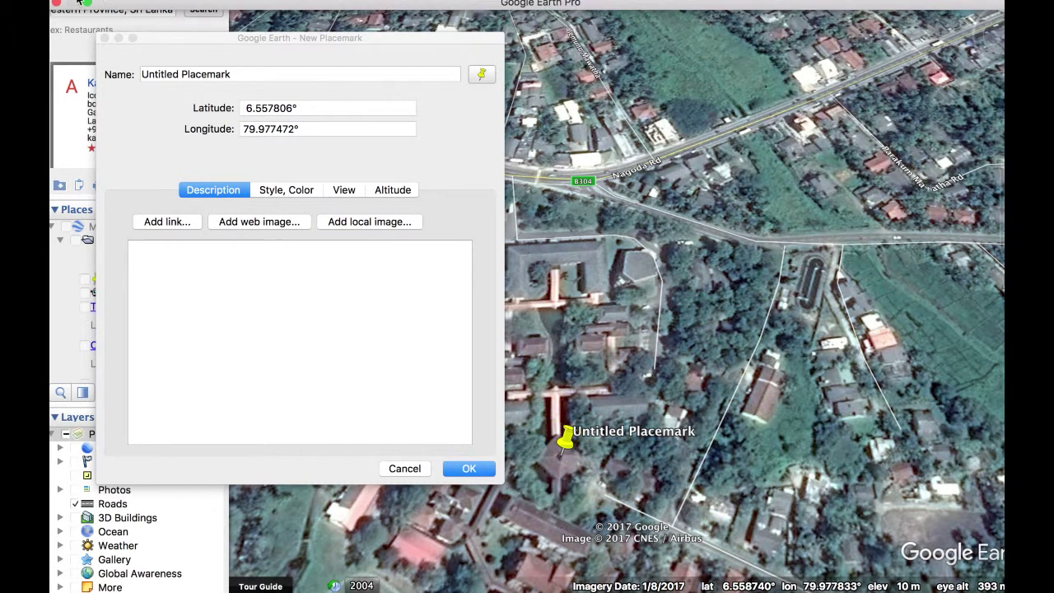
# Check the latitude/longitude display format in the 3D View preferences, keeping Decimal Degrees.
pyautogui.click(132, 0)
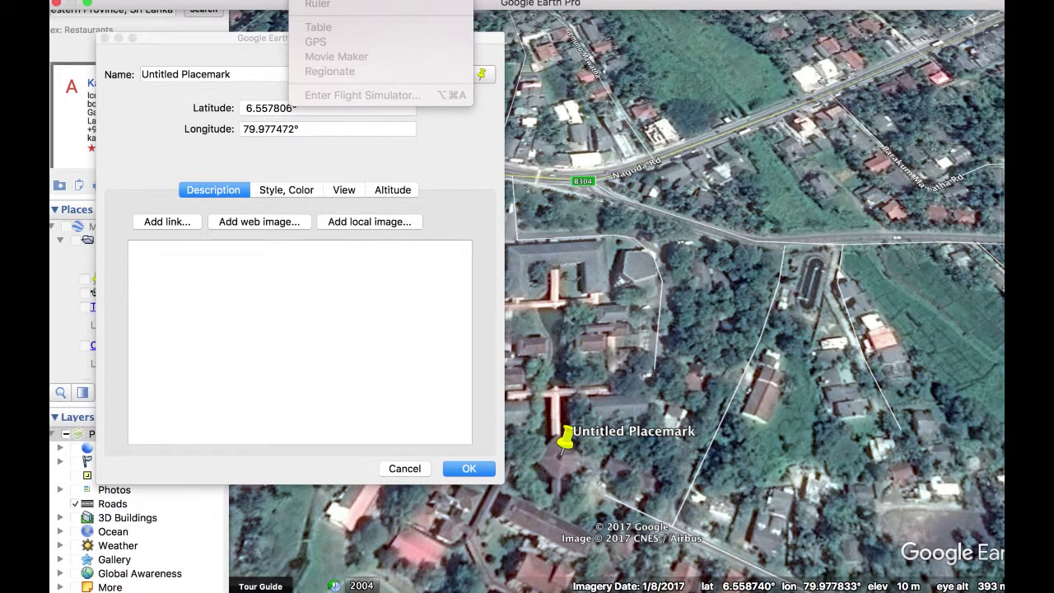
pyautogui.moveTo(125, 0)
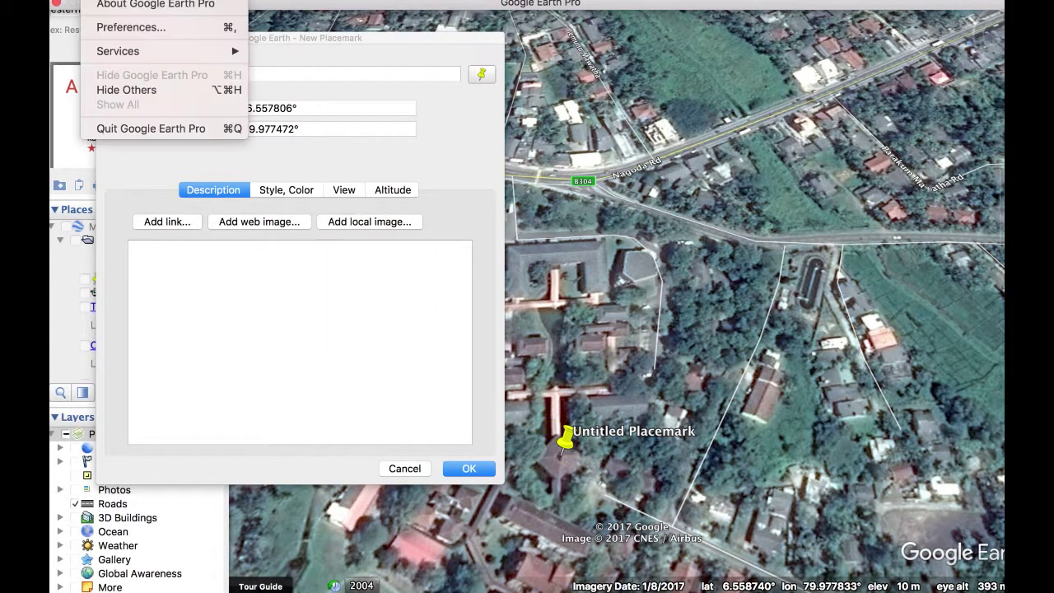
pyautogui.click(130, 31)
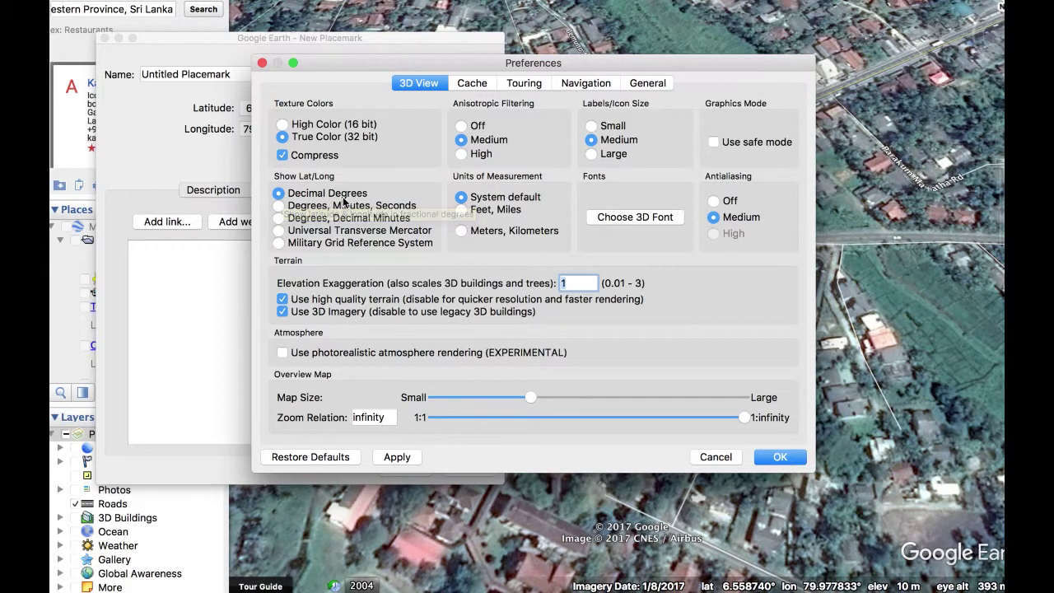
pyautogui.click(788, 458)
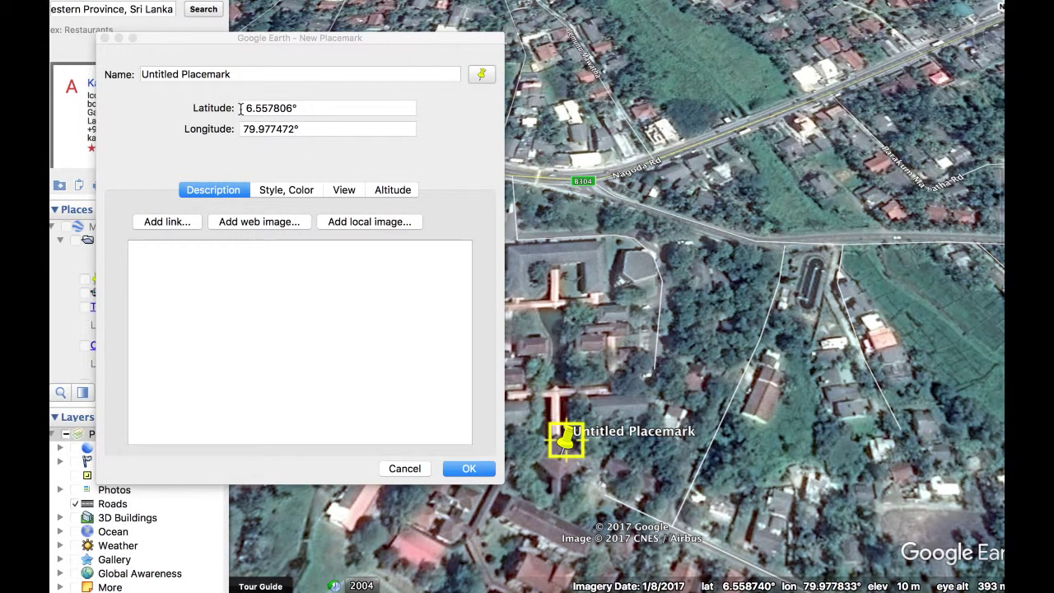
# Copy the new placemark's latitude value from its properties.
pyautogui.scroll(2, 631, 465)
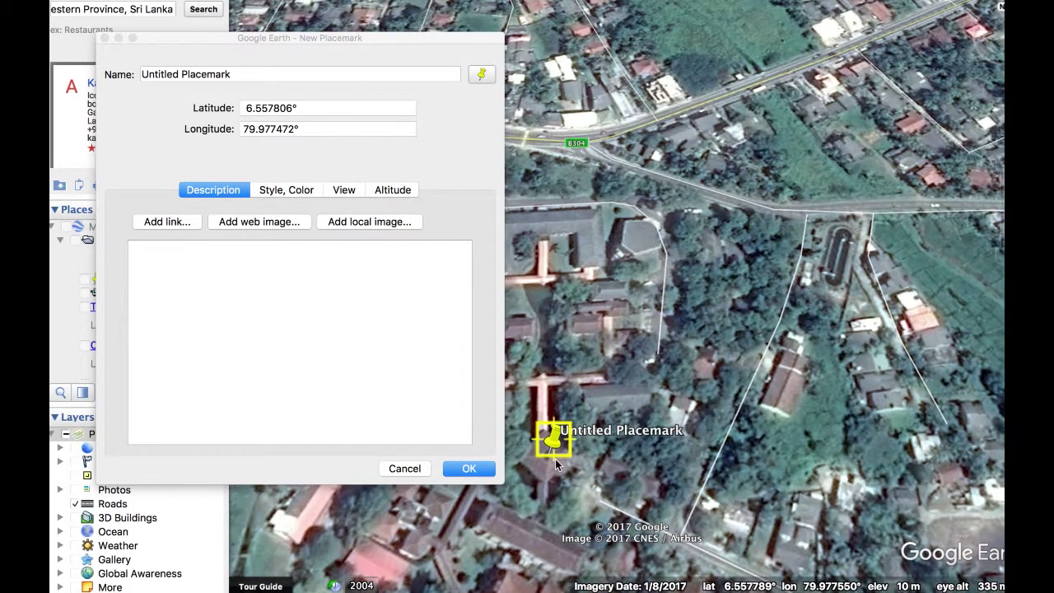
pyautogui.scroll(-3, 555, 461)
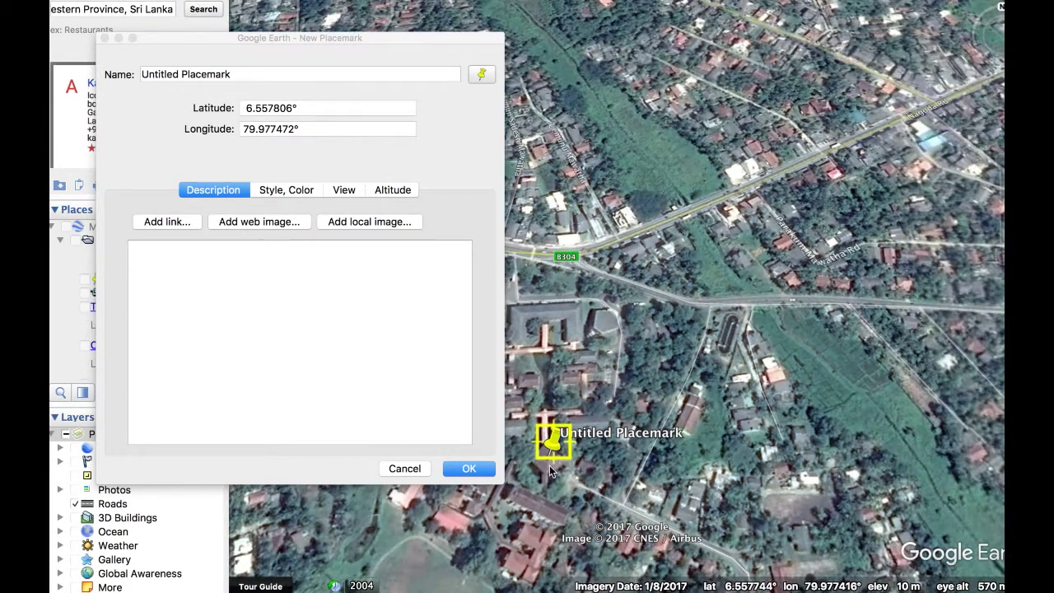
pyautogui.scroll(-2, 551, 462)
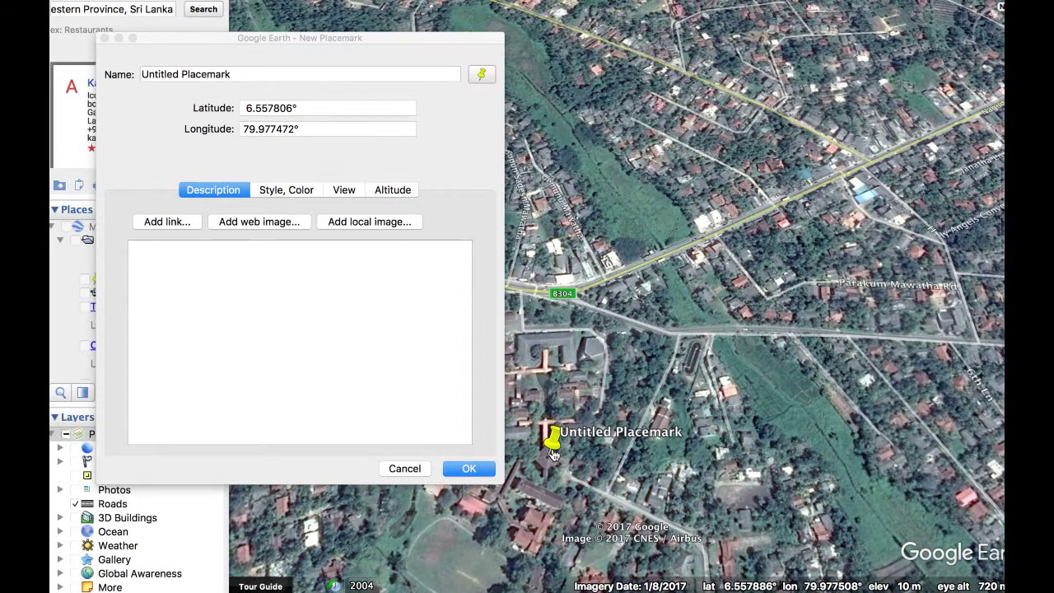
pyautogui.scroll(1, 553, 454)
pyautogui.click(311, 108)
pyautogui.moveTo(311, 109); pyautogui.dragTo(247, 107)
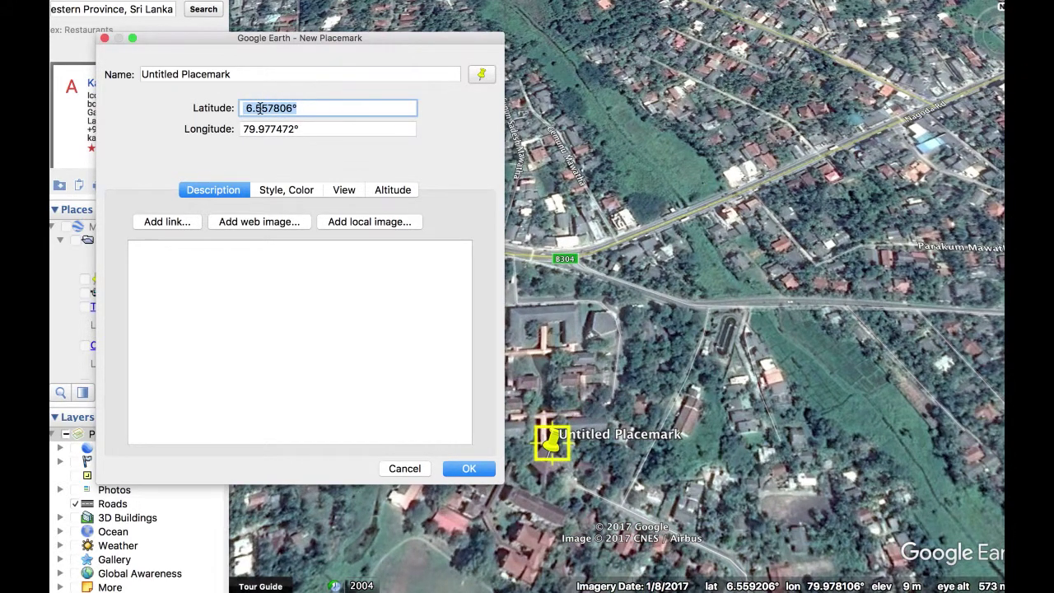
pyautogui.rightClick(259, 108)
pyautogui.click(287, 171)
# Switch to Microsoft Word, create a blank document and paste the latitude as "Lat. 6.557806°".
pyautogui.moveTo(997, 448)
pyautogui.click(996, 449)
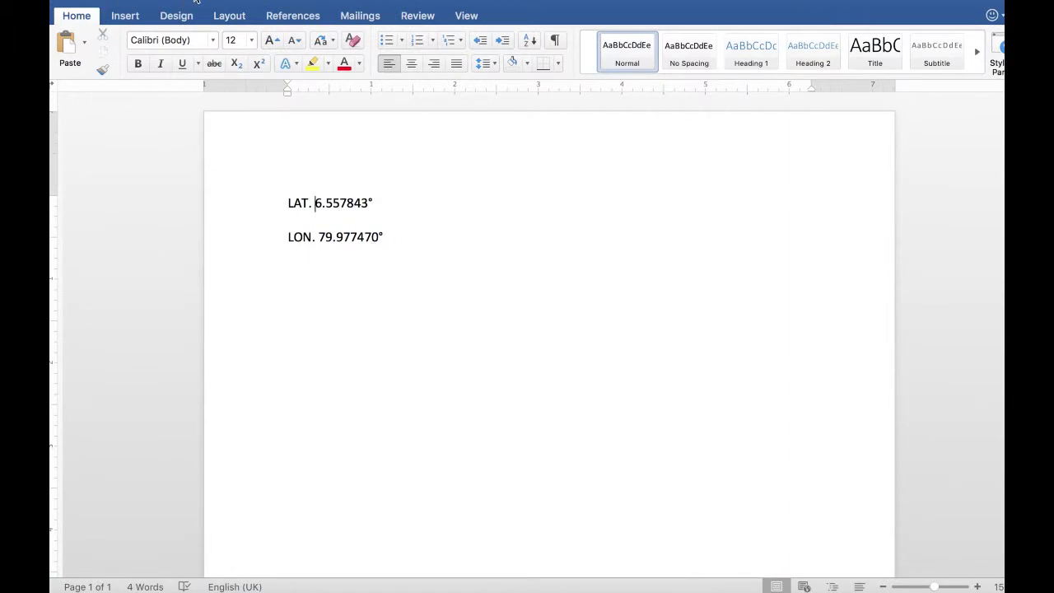
pyautogui.press('super+n')
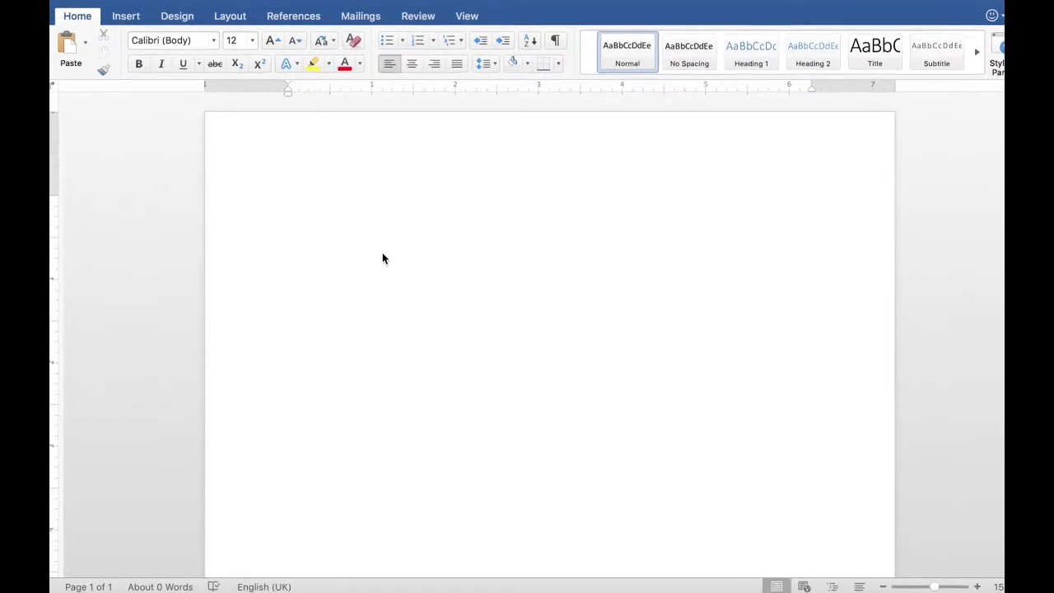
pyautogui.rightClick(293, 205)
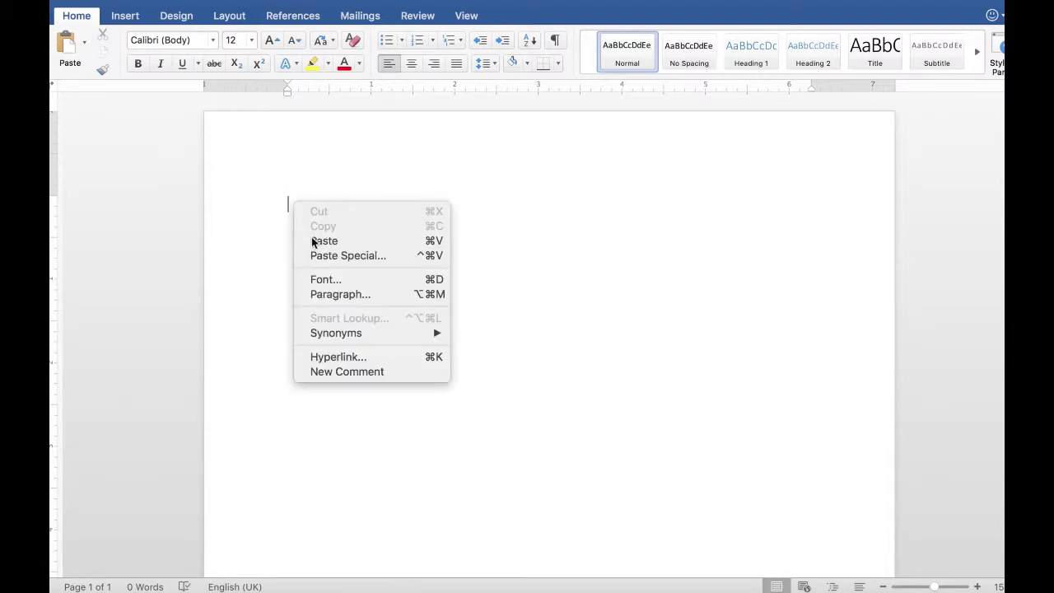
pyautogui.click(323, 240)
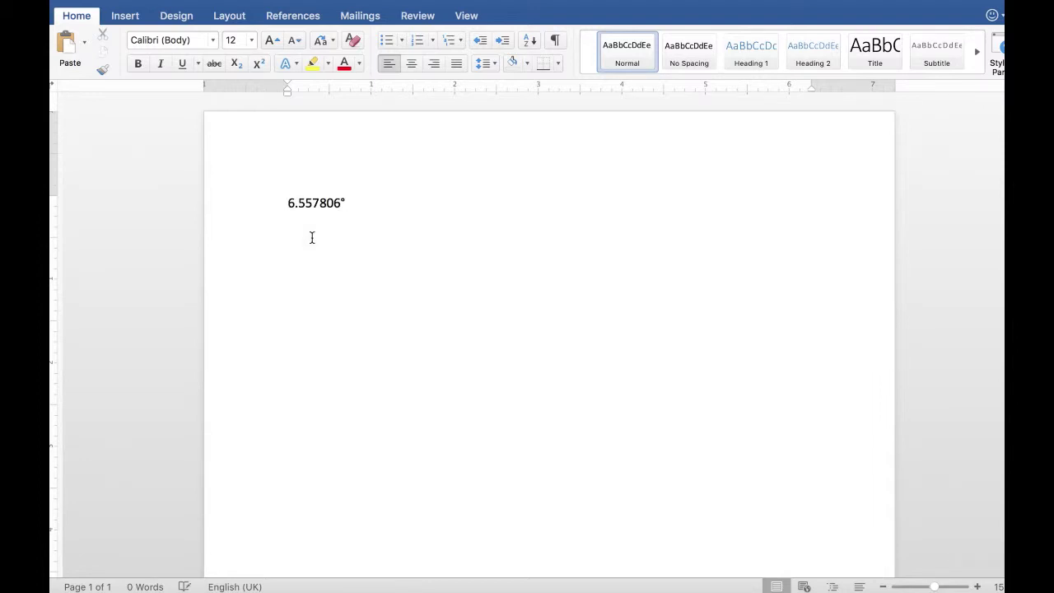
pyautogui.click(288, 203)
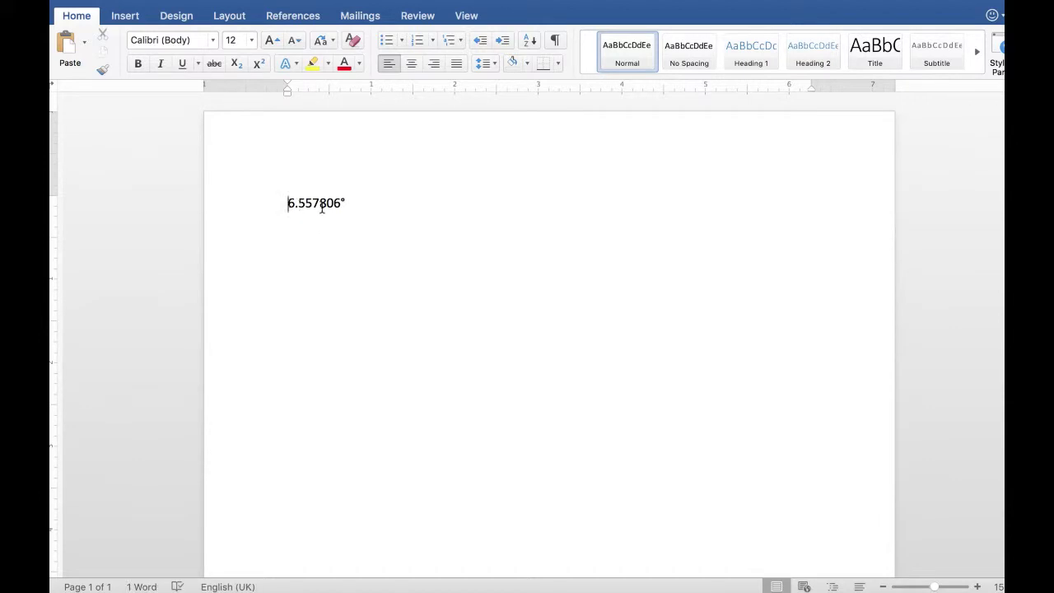
pyautogui.write('Lat.')
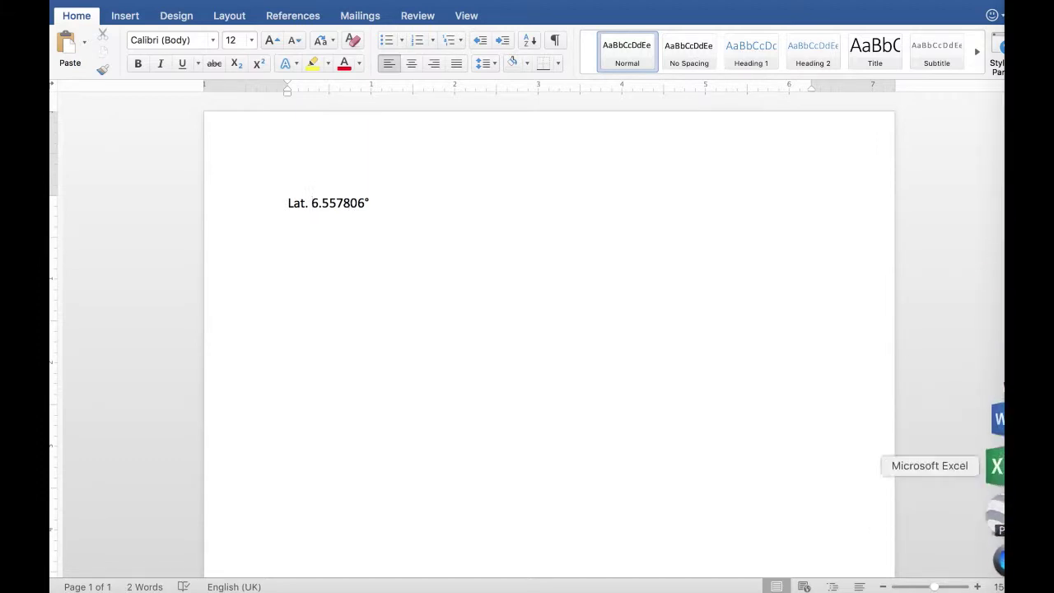
# Switch back to Google Earth Pro and copy the new placemark's longitude value.
pyautogui.click(997, 465)
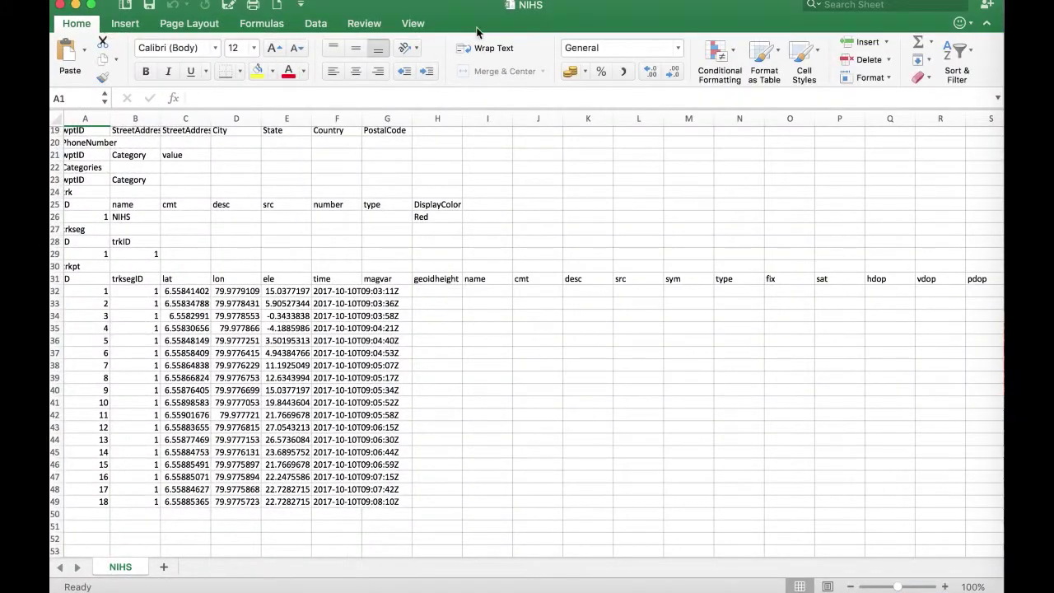
pyautogui.click(59, 5)
pyautogui.moveTo(998, 504)
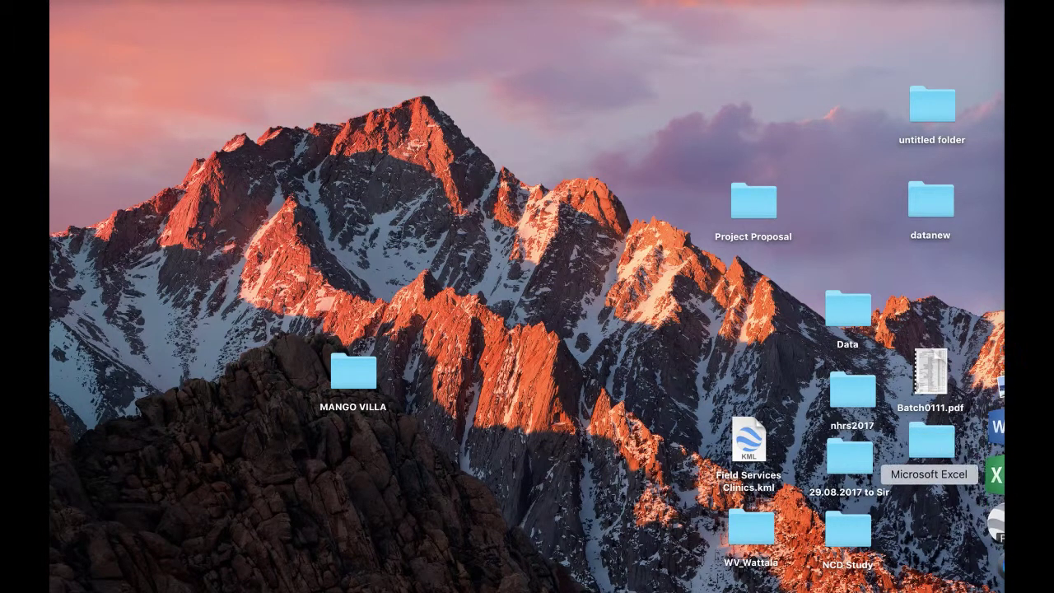
pyautogui.click(997, 497)
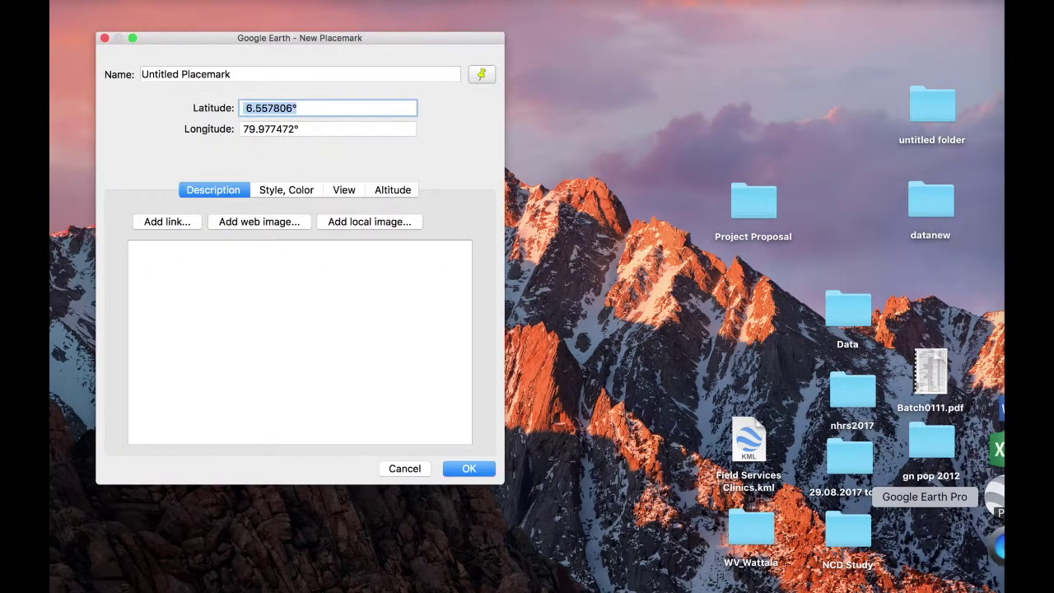
pyautogui.click(288, 130)
pyautogui.moveTo(288, 130); pyautogui.dragTo(245, 128)
pyautogui.rightClick(261, 127)
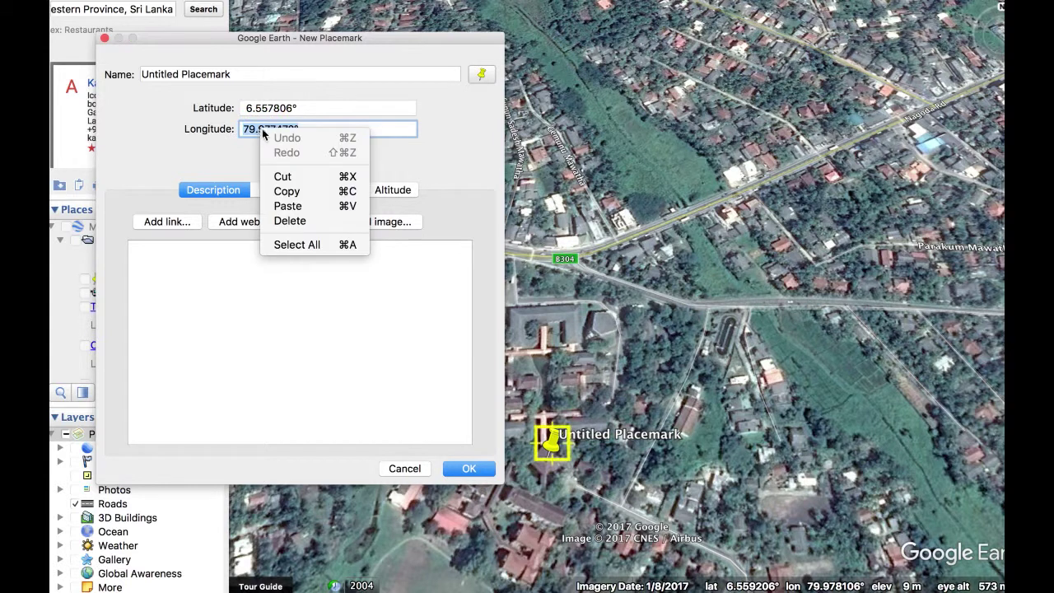
pyautogui.click(279, 190)
# Return to the Microsoft Word document and add "Lon. 79.977472°" on the line below the latitude.
pyautogui.moveTo(1003, 531)
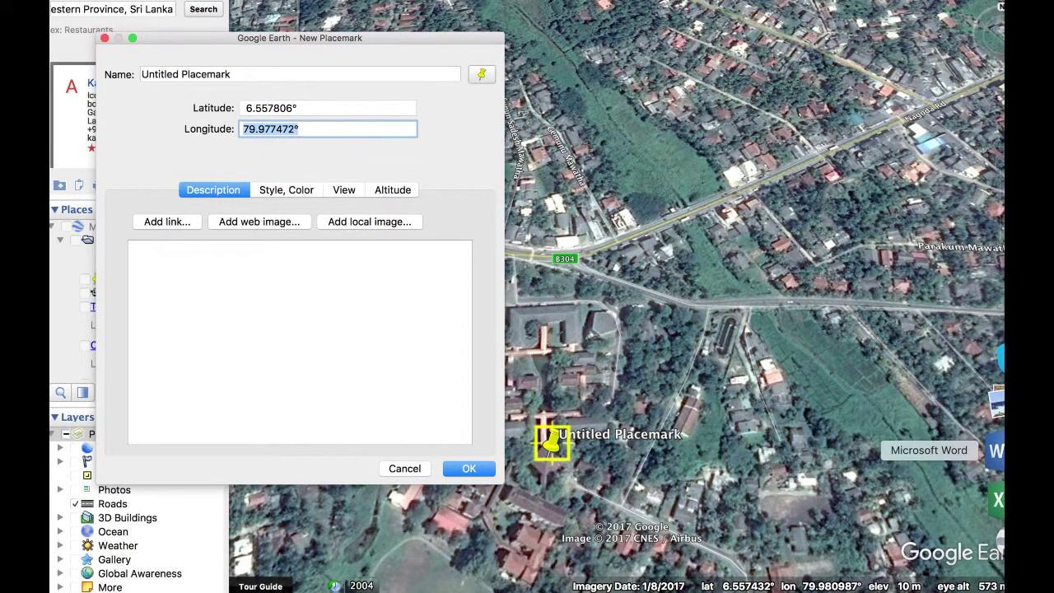
pyautogui.click(997, 450)
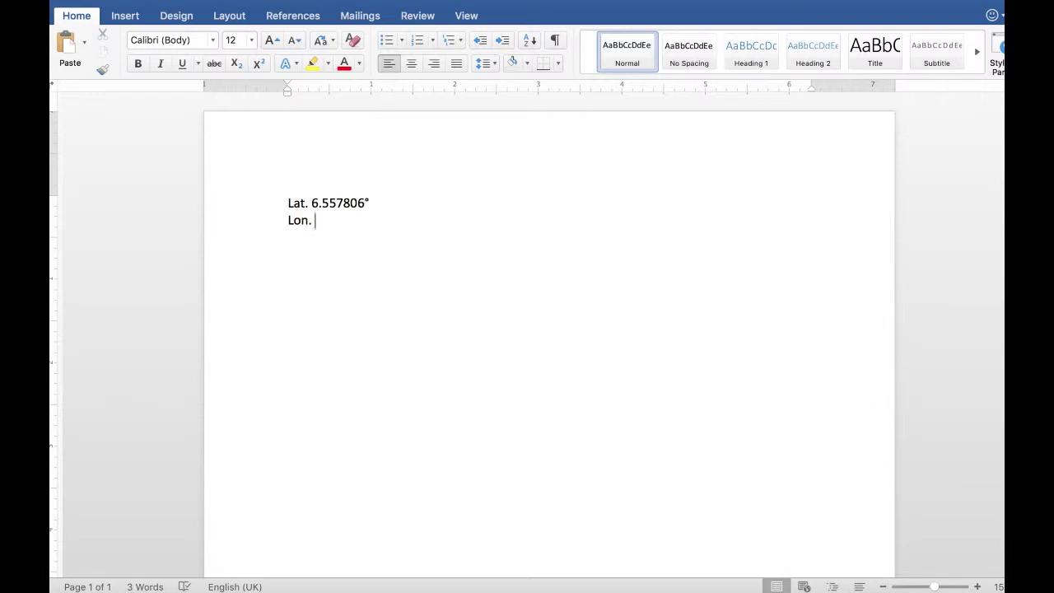
pyautogui.press('super+v')
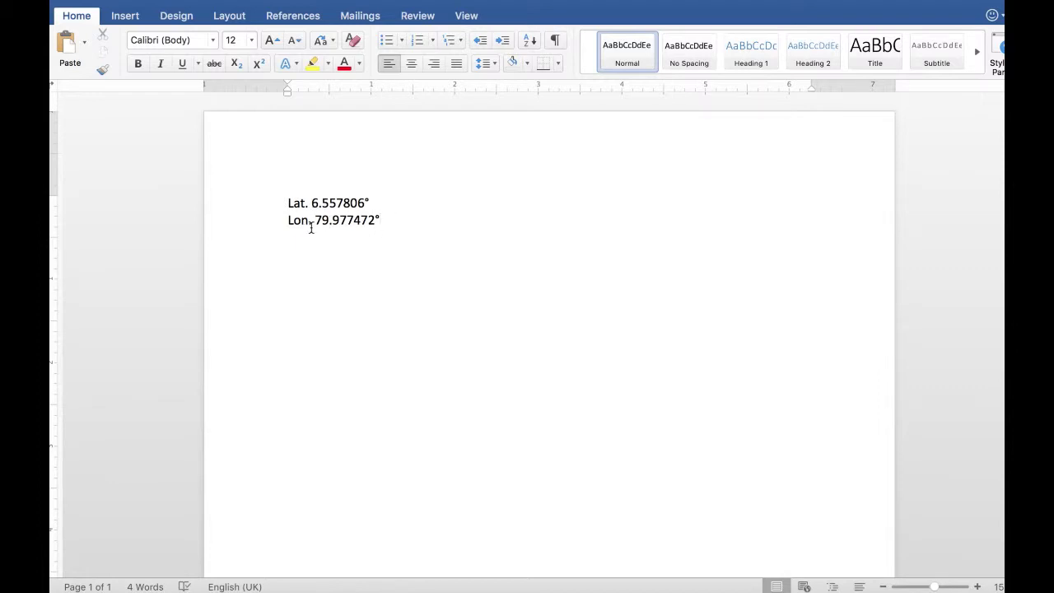
# Switch to Chrome, load kml4earth.appspot.com and open the Circle Generator's page with more options.
pyautogui.moveTo(1003, 347)
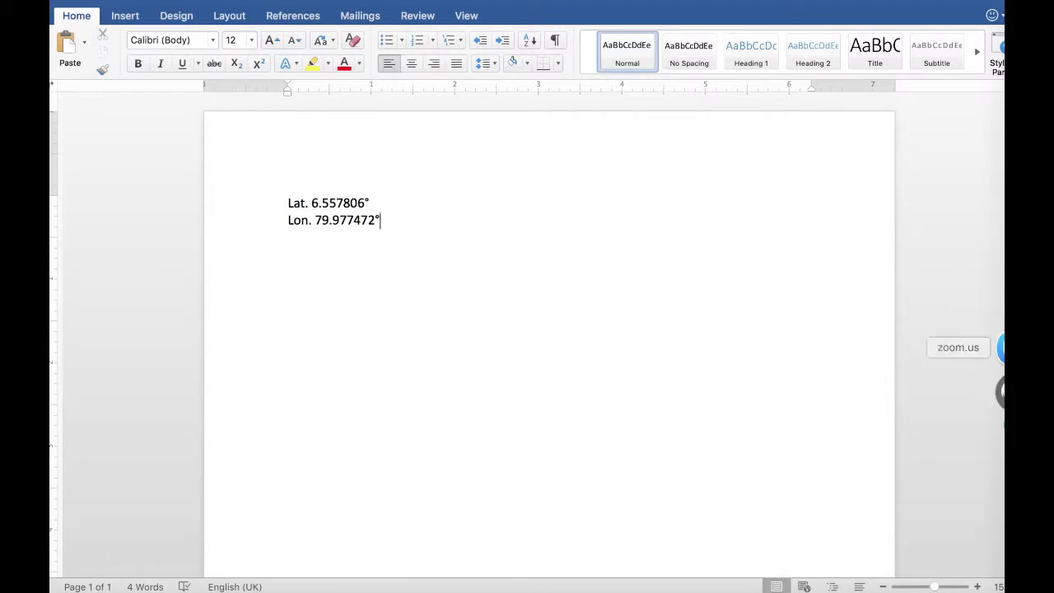
pyautogui.click(996, 188)
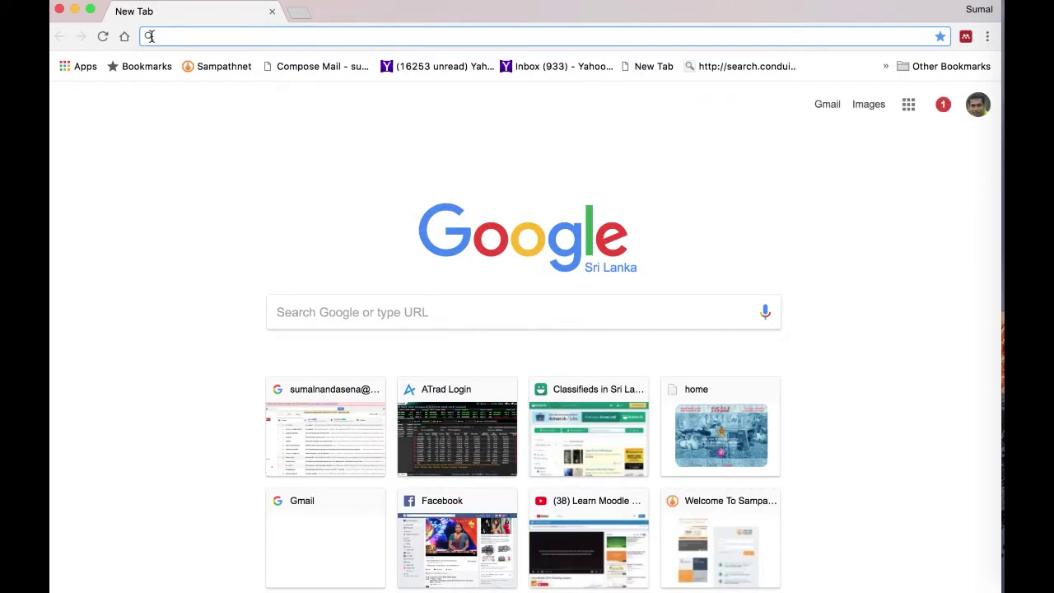
pyautogui.write('km')
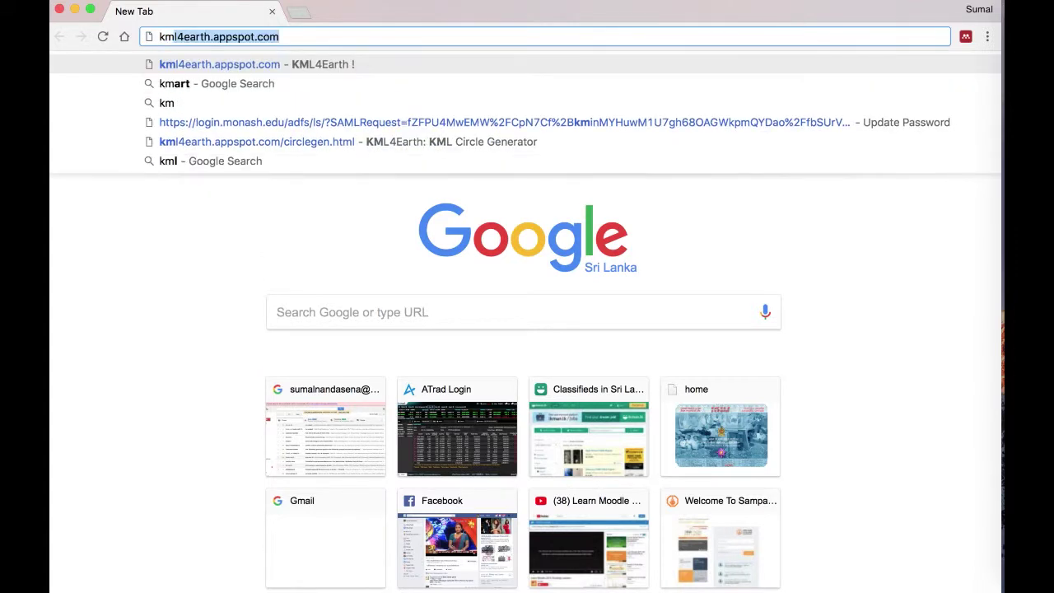
pyautogui.press('Return')
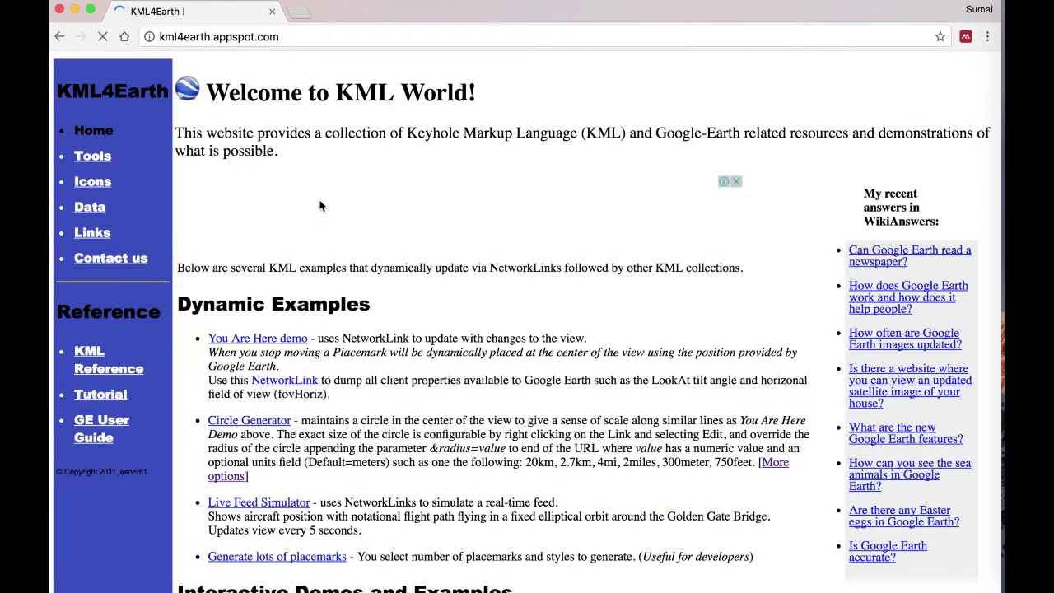
pyautogui.scroll(-2, 391, 321)
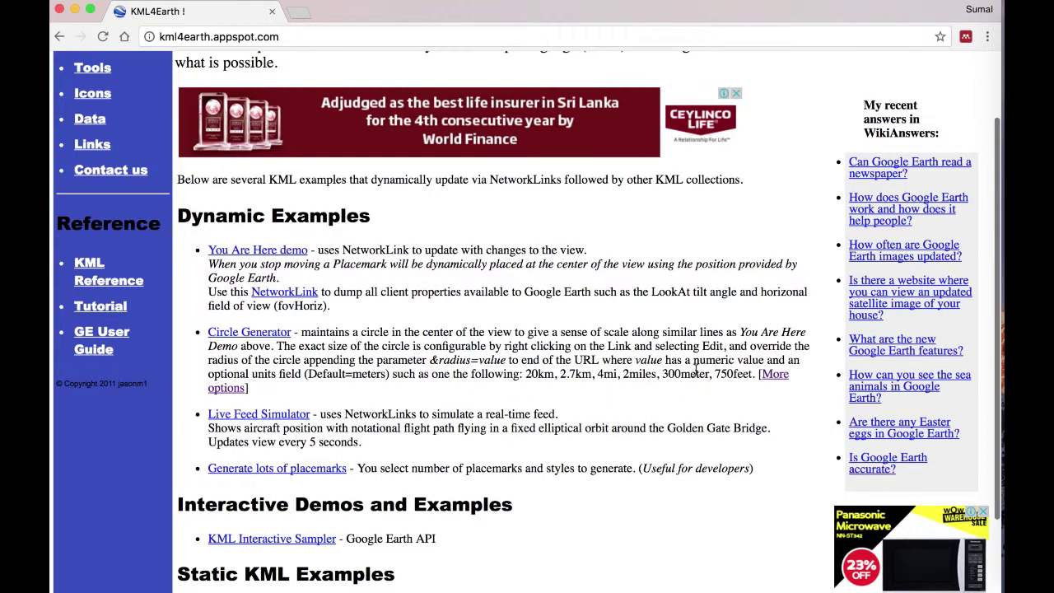
pyautogui.click(784, 384)
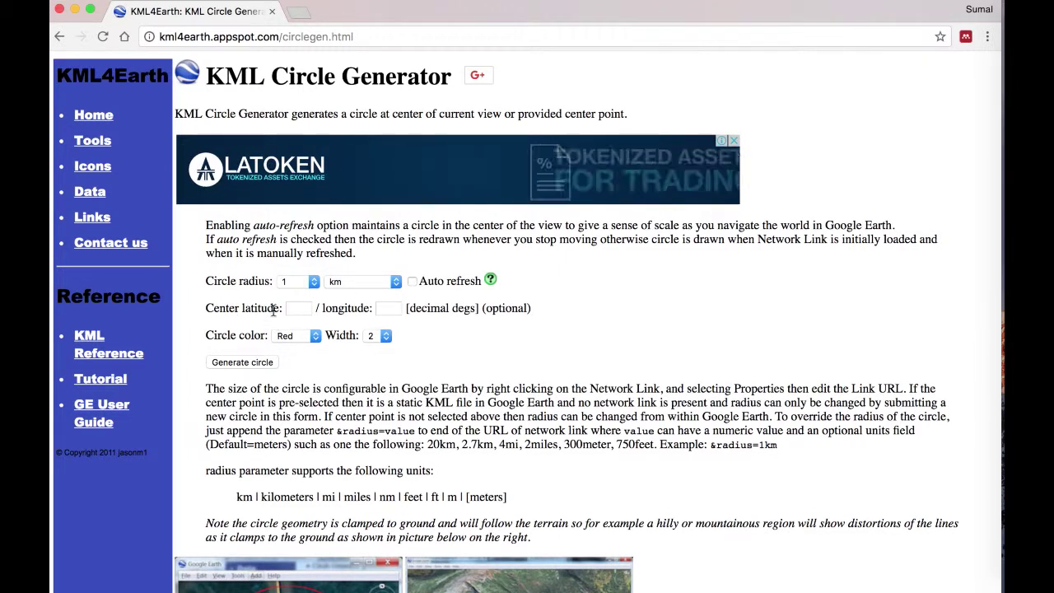
# Set the circle radius to 200 meters in the KML Circle Generator form.
pyautogui.click(394, 285)
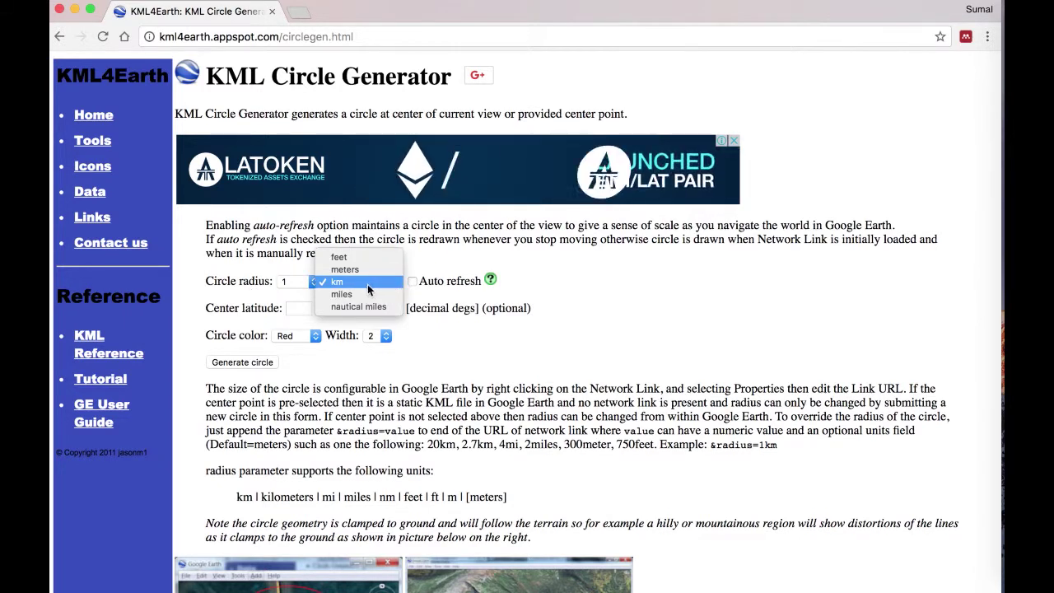
pyautogui.click(355, 273)
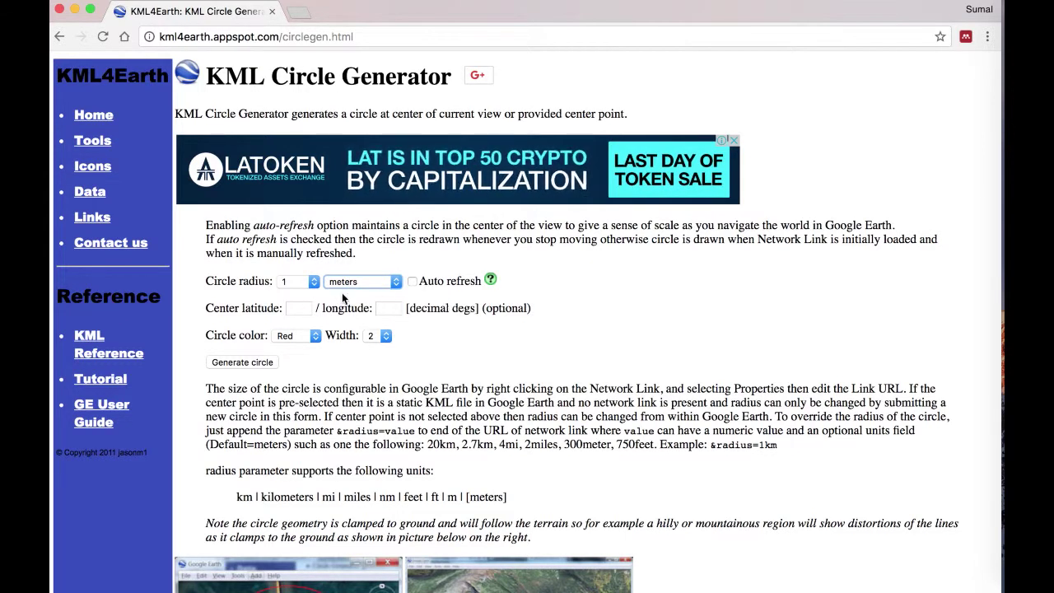
pyautogui.click(287, 283)
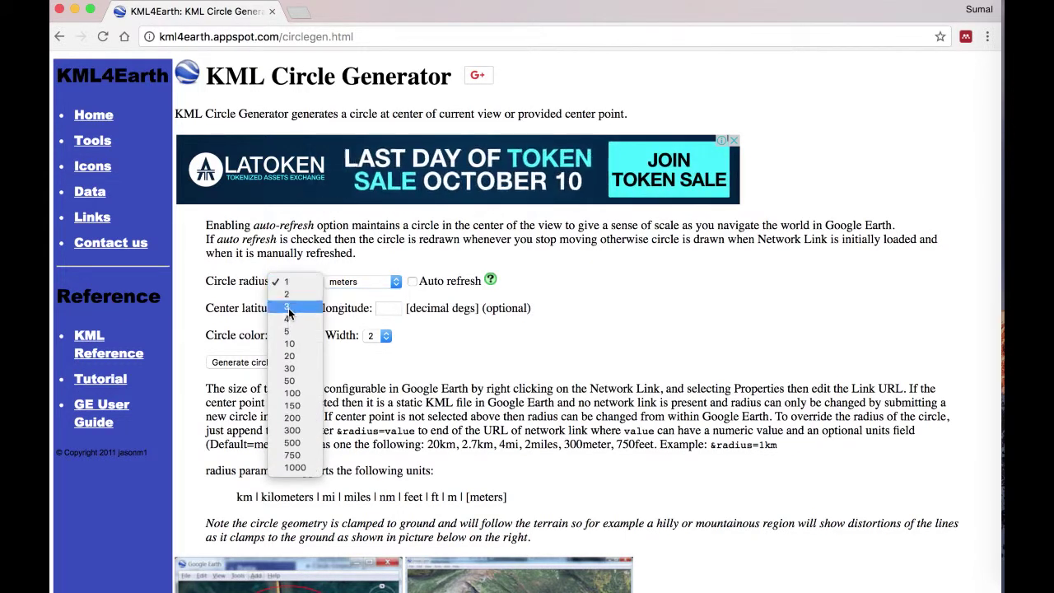
pyautogui.click(290, 417)
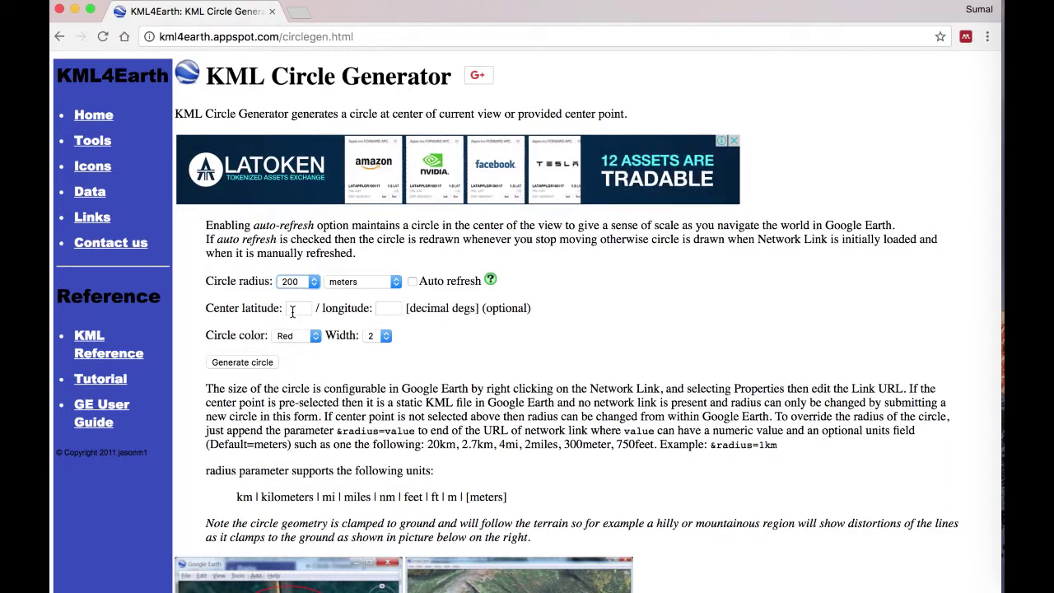
# Copy the latitude 6.557806° from the Microsoft Word document and paste it as the center latitude in the Circle Generator form in Chrome.
pyautogui.moveTo(998, 452)
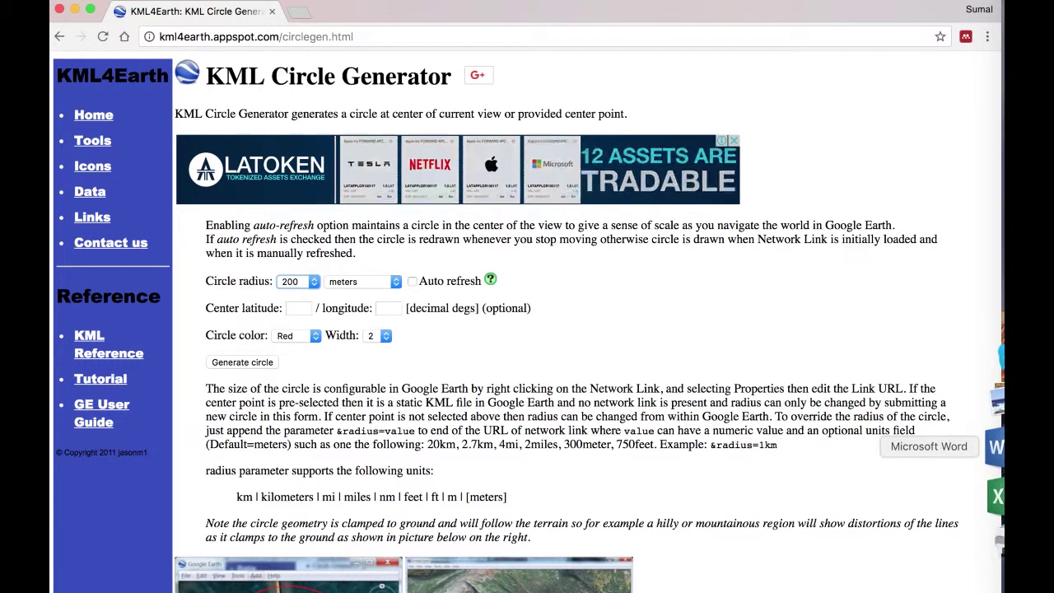
pyautogui.click(998, 449)
pyautogui.doubleClick(329, 202)
pyautogui.moveTo(329, 203); pyautogui.dragTo(370, 204)
pyautogui.rightClick(355, 206)
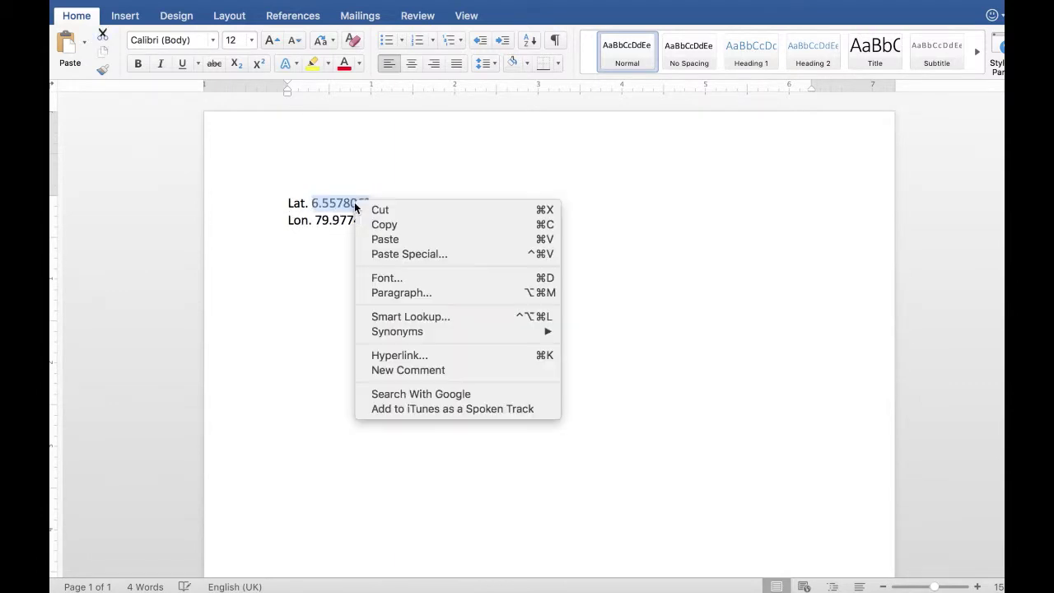
pyautogui.click(412, 225)
pyautogui.moveTo(1000, 501)
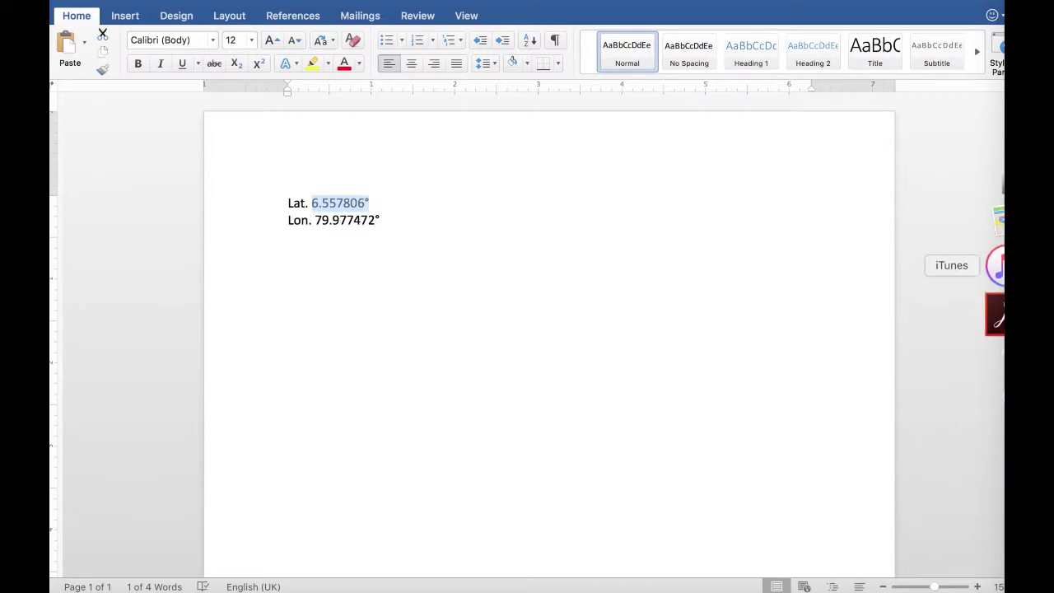
pyautogui.click(998, 177)
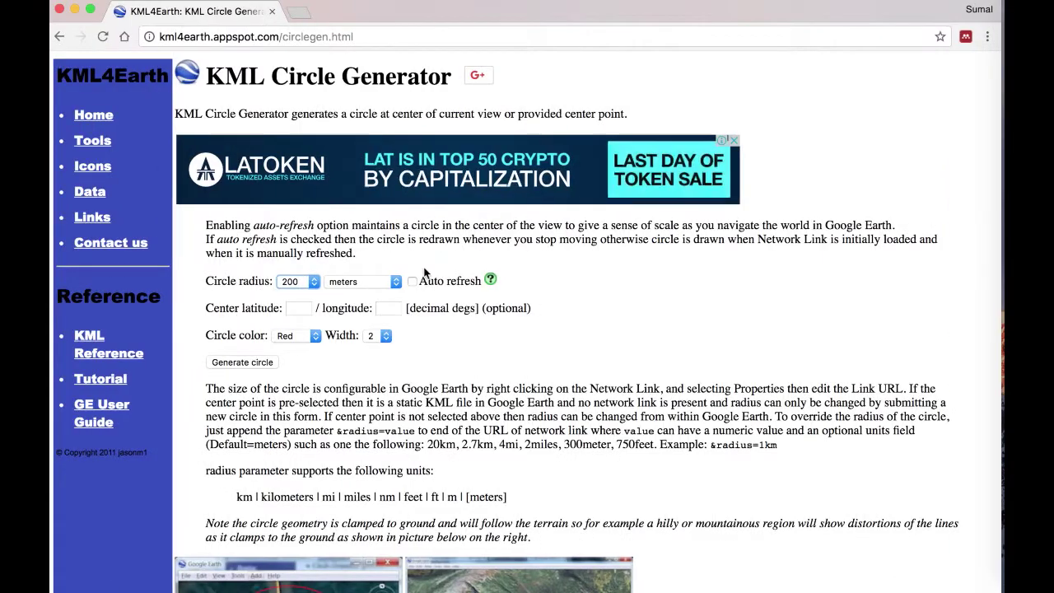
pyautogui.rightClick(292, 308)
pyautogui.click(320, 383)
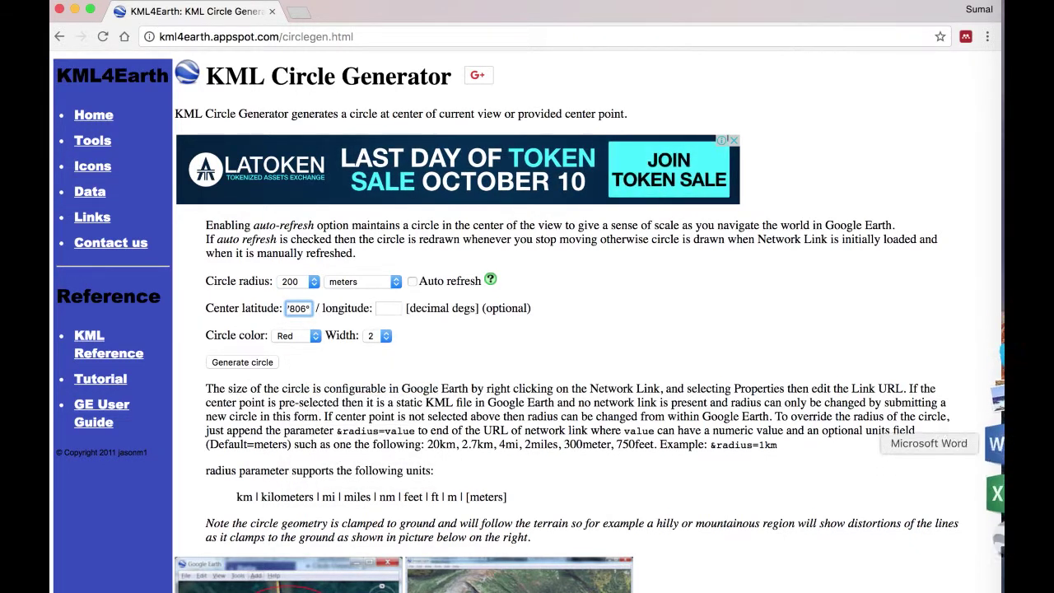
# Copy the longitude 79.977472° from the Microsoft Word document and paste it as the center longitude in the Circle Generator form in Chrome.
pyautogui.click(995, 449)
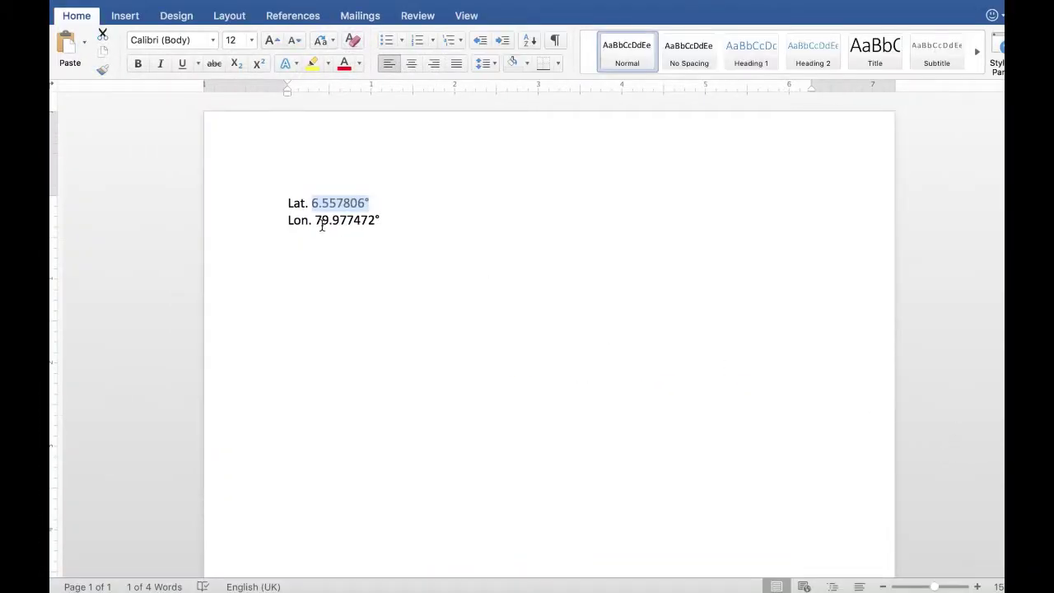
pyautogui.moveTo(316, 219); pyautogui.dragTo(372, 220)
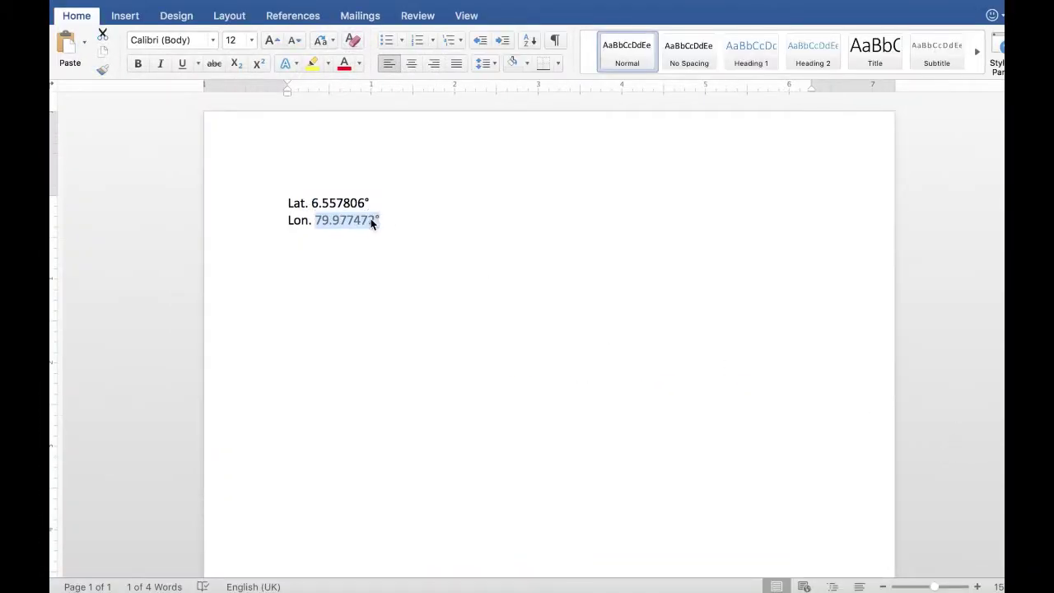
pyautogui.rightClick(371, 223)
pyautogui.click(397, 240)
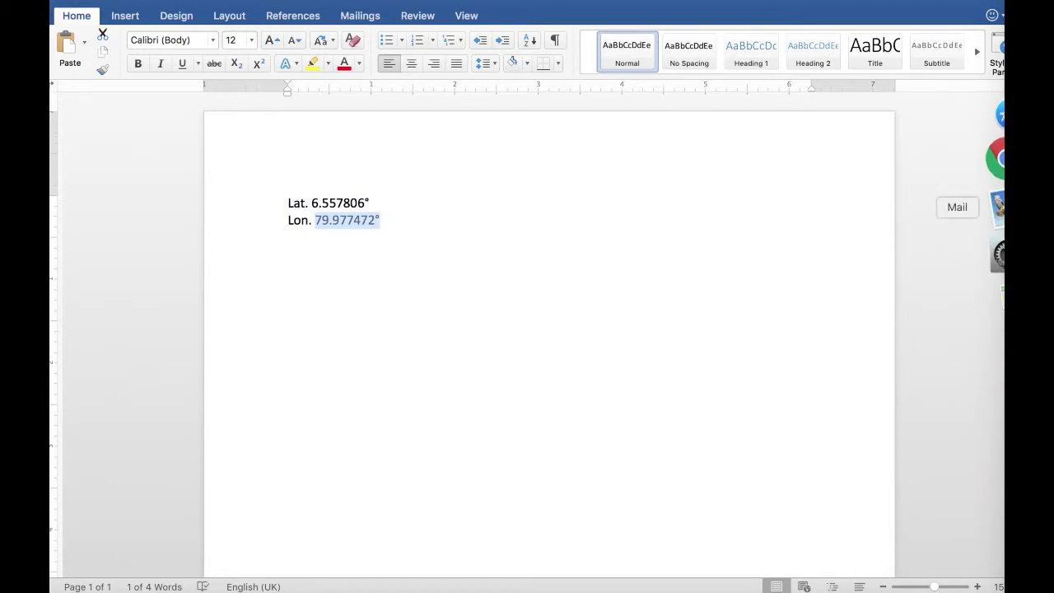
pyautogui.click(996, 172)
pyautogui.click(384, 307)
pyautogui.rightClick(384, 307)
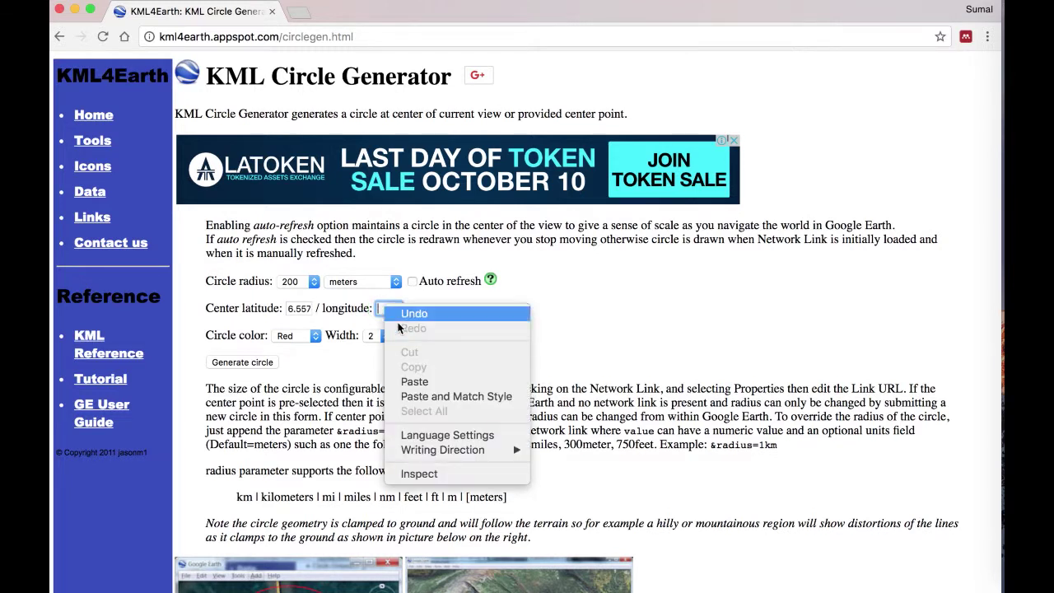
pyautogui.click(461, 382)
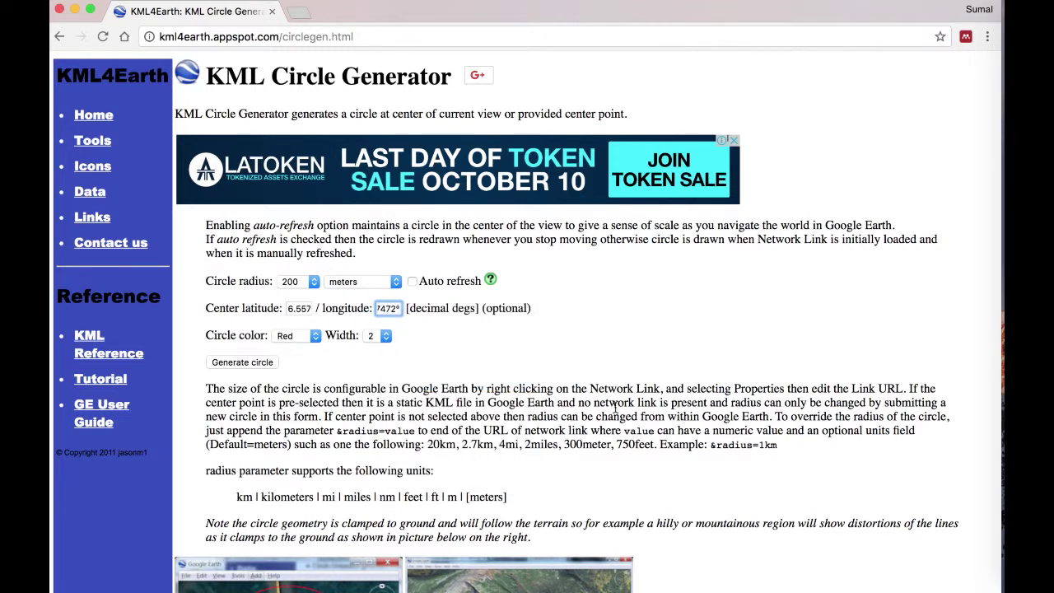
# Set the circle color to Yellow and the line width to 3, and generate the circle file.
pyautogui.click(315, 339)
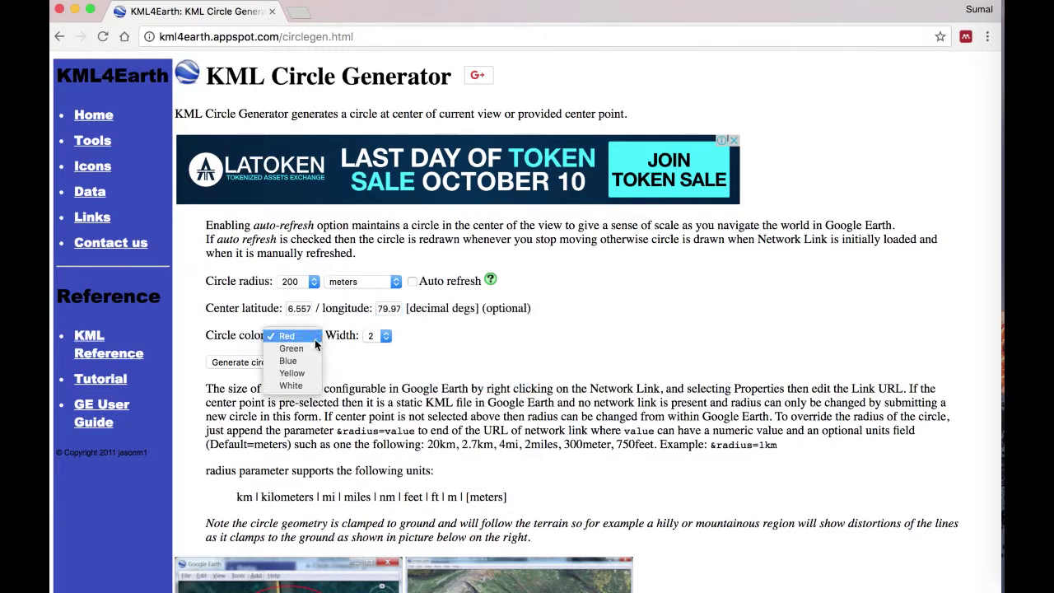
pyautogui.click(299, 370)
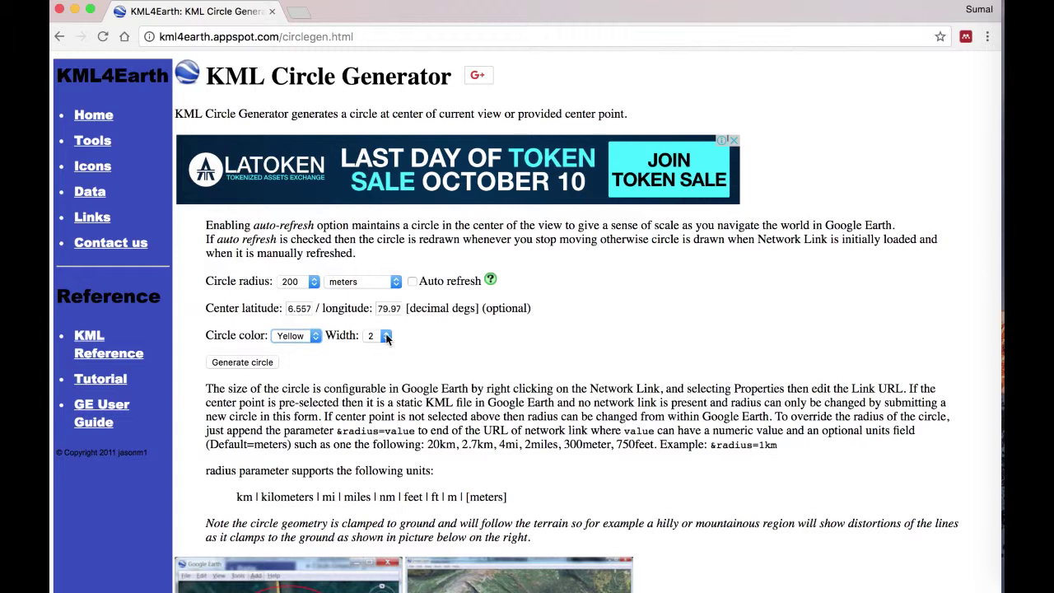
pyautogui.click(387, 335)
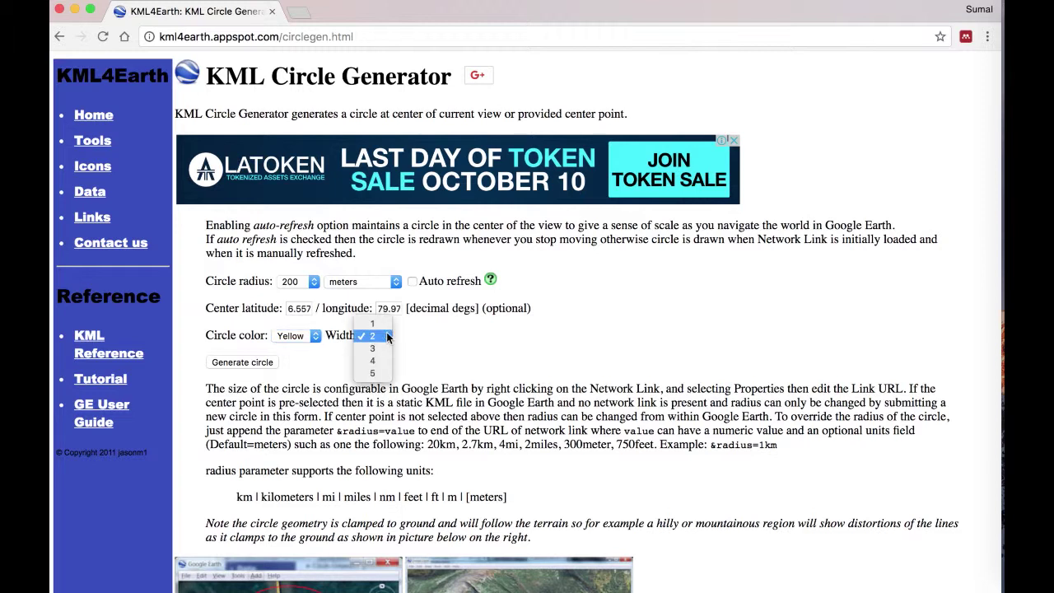
pyautogui.click(382, 353)
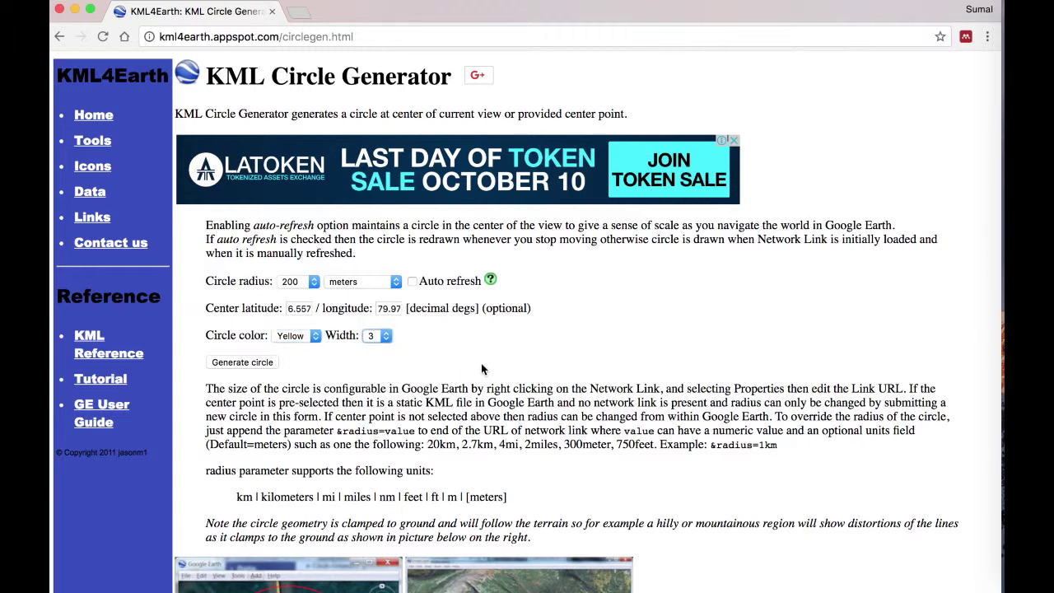
pyautogui.click(235, 367)
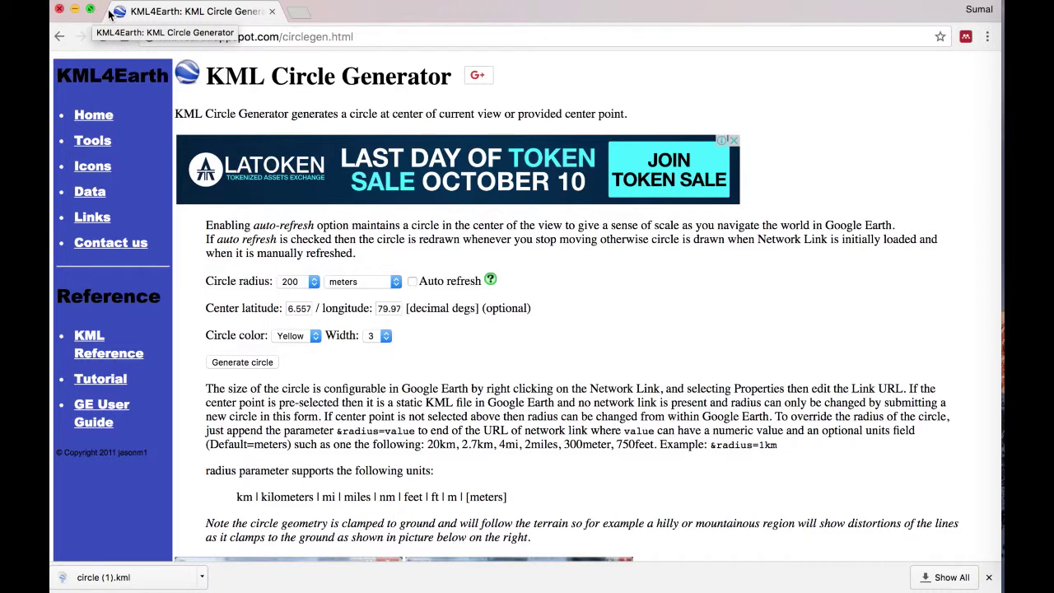
# Shrink the Chrome window to uncover the desktop and place the downloaded circle (1).kml file on the desktop.
pyautogui.moveTo(999, 7); pyautogui.dragTo(461, 217)
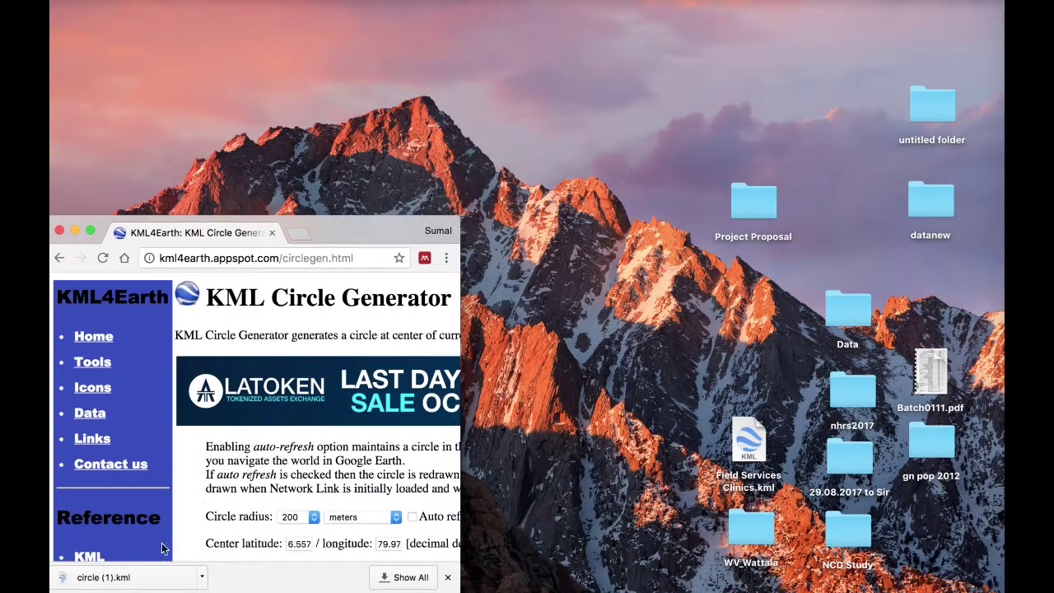
pyautogui.moveTo(125, 580); pyautogui.dragTo(304, 125)
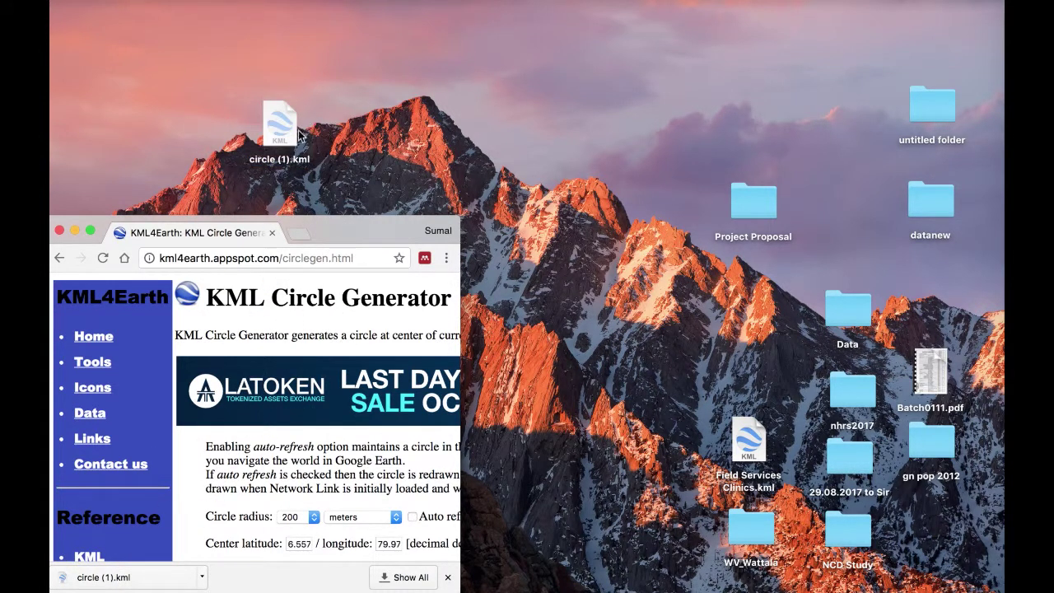
pyautogui.moveTo(350, 243); pyautogui.dragTo(567, 242)
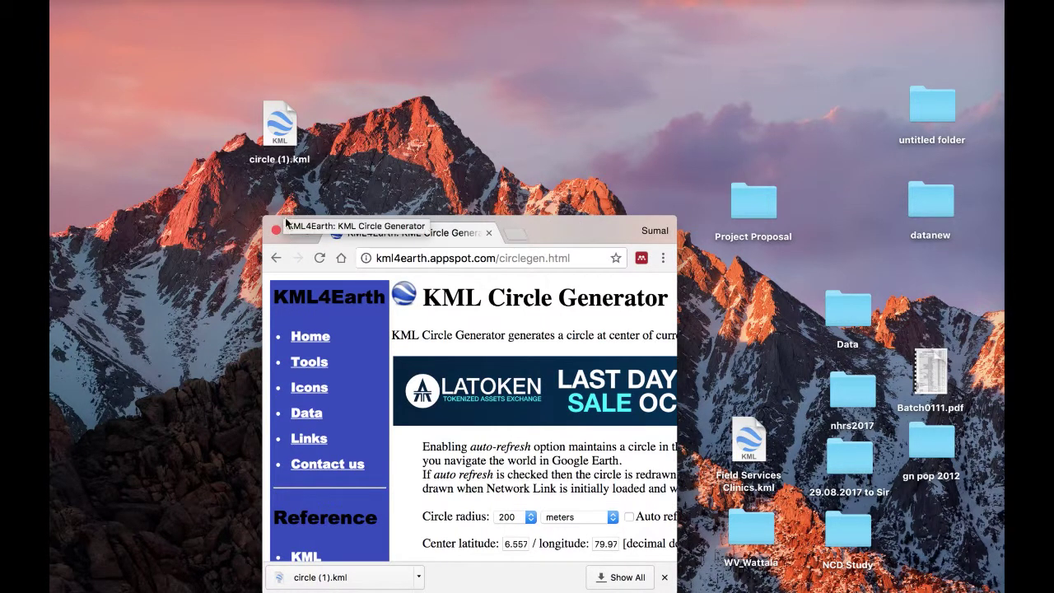
# Open circle (1).kml from the desktop in Google Earth Pro and cancel the pending new placemark.
pyautogui.doubleClick(275, 126)
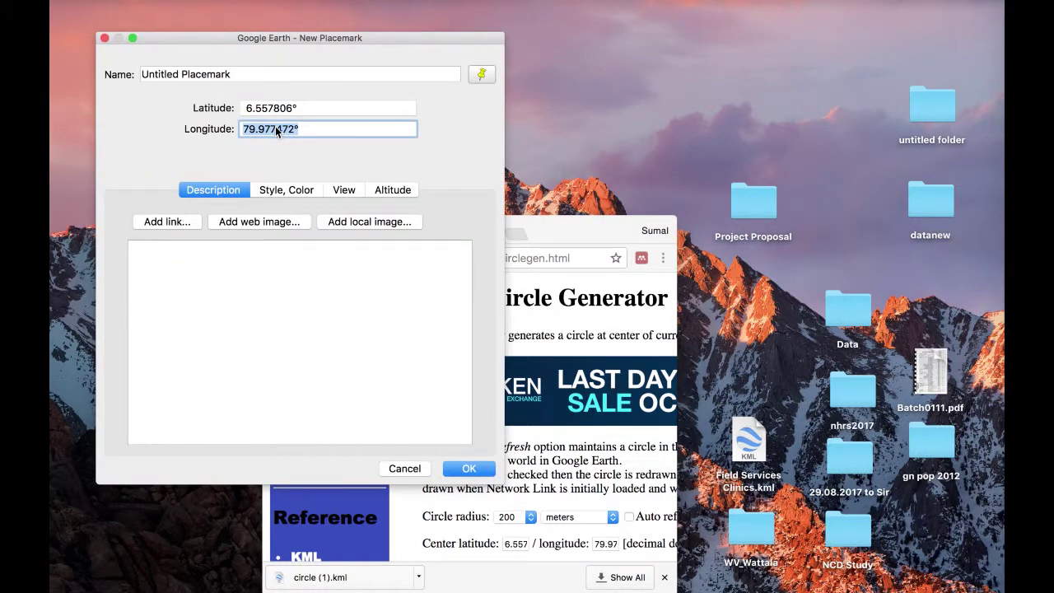
pyautogui.click(408, 471)
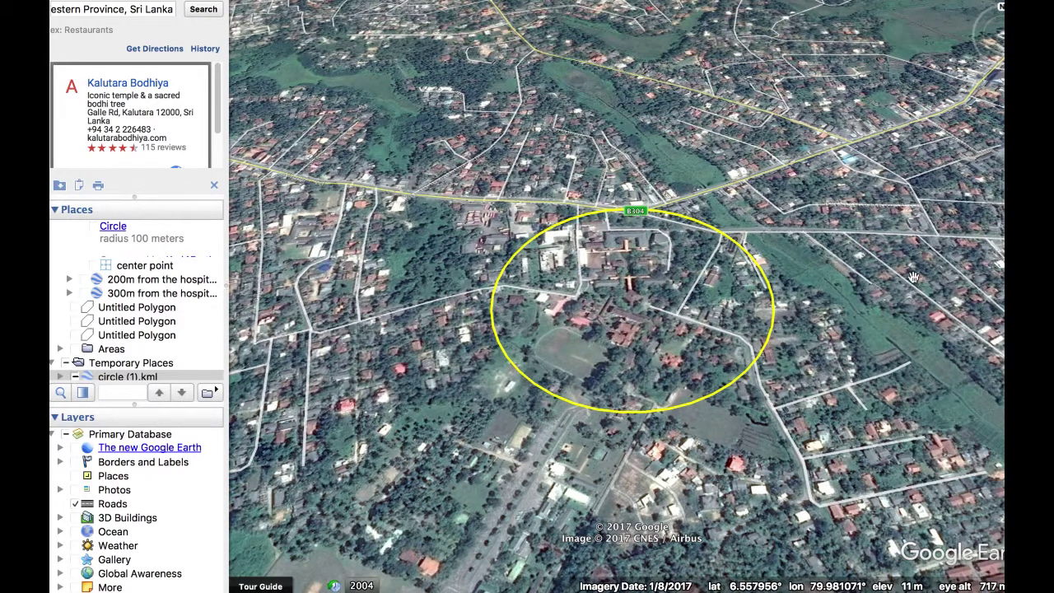
# Examine the area enclosed by the yellow circle up close from a near top-down view.
pyautogui.click(1002, 166)
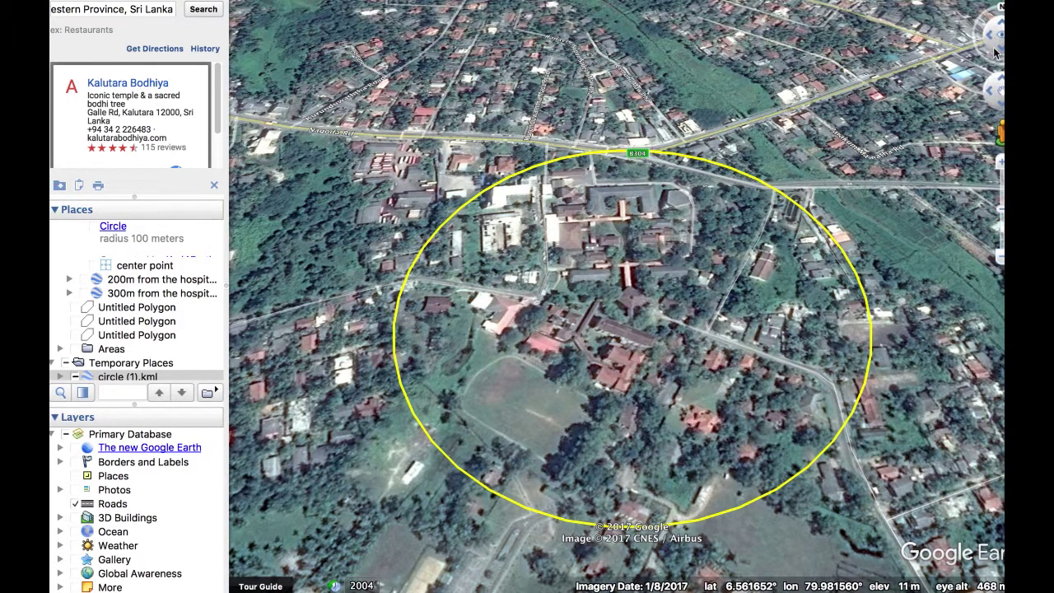
pyautogui.click(1002, 51)
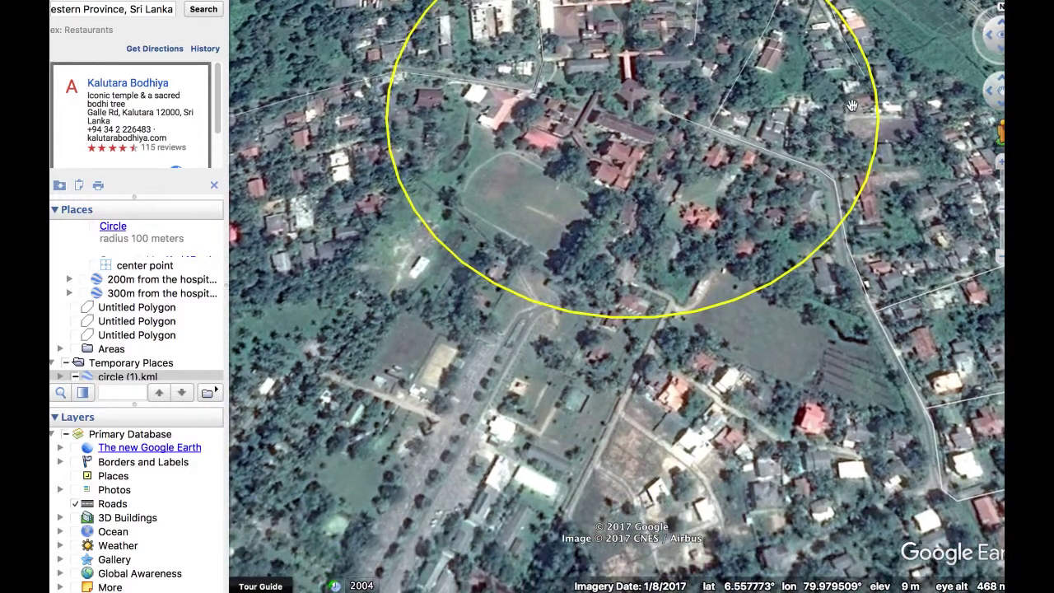
pyautogui.moveTo(853, 105); pyautogui.dragTo(829, 286)
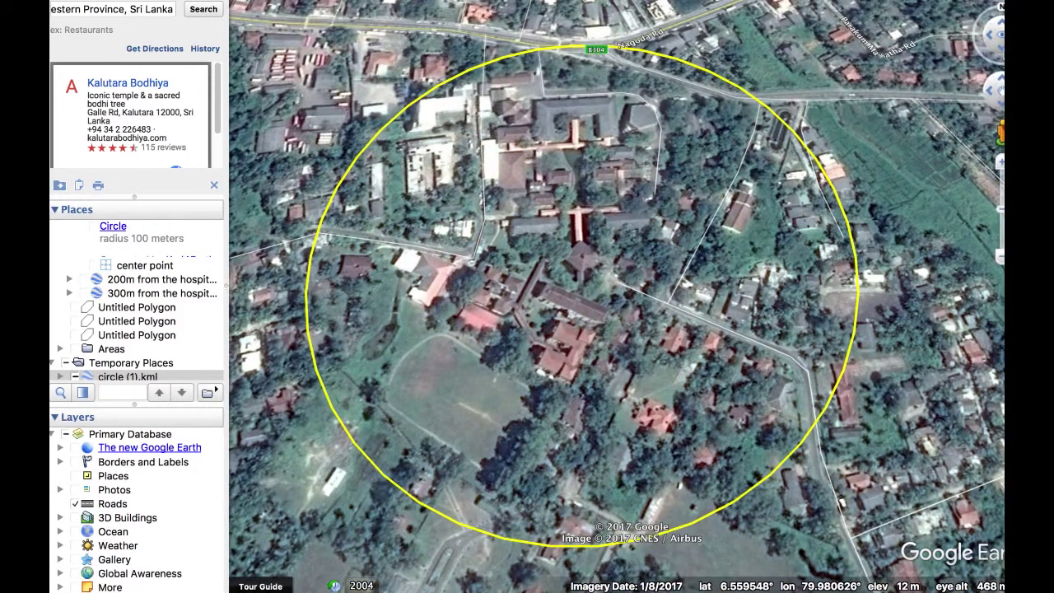
pyautogui.click(1002, 53)
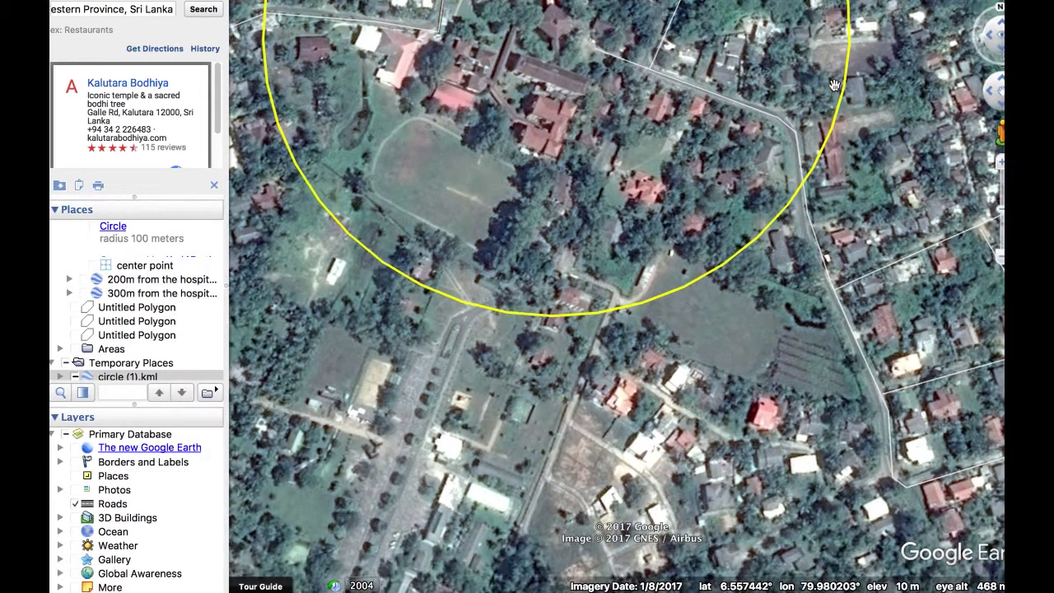
pyautogui.moveTo(851, 105); pyautogui.dragTo(868, 346)
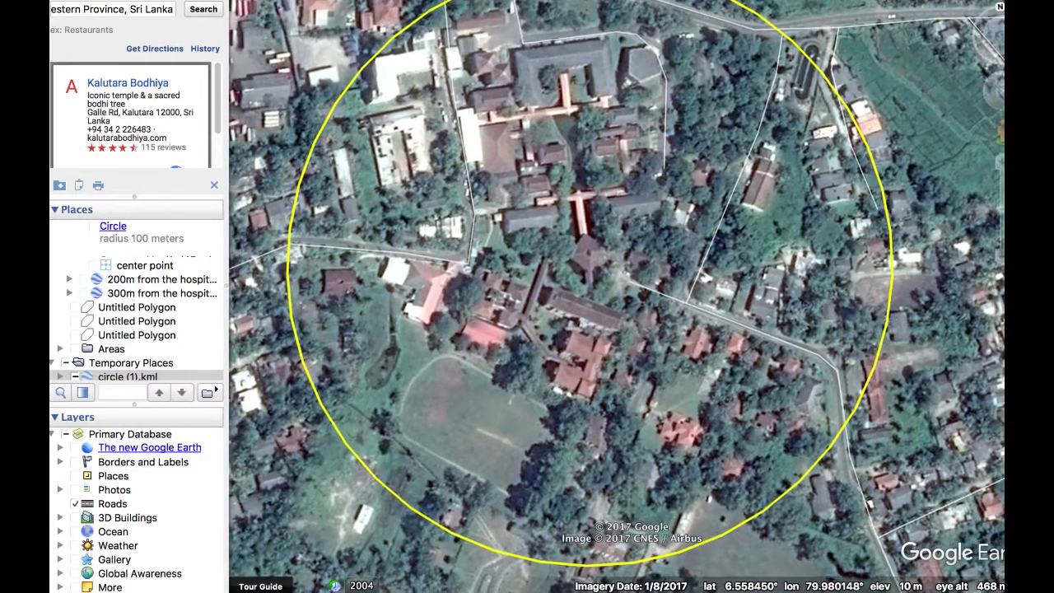
pyautogui.click(1000, 54)
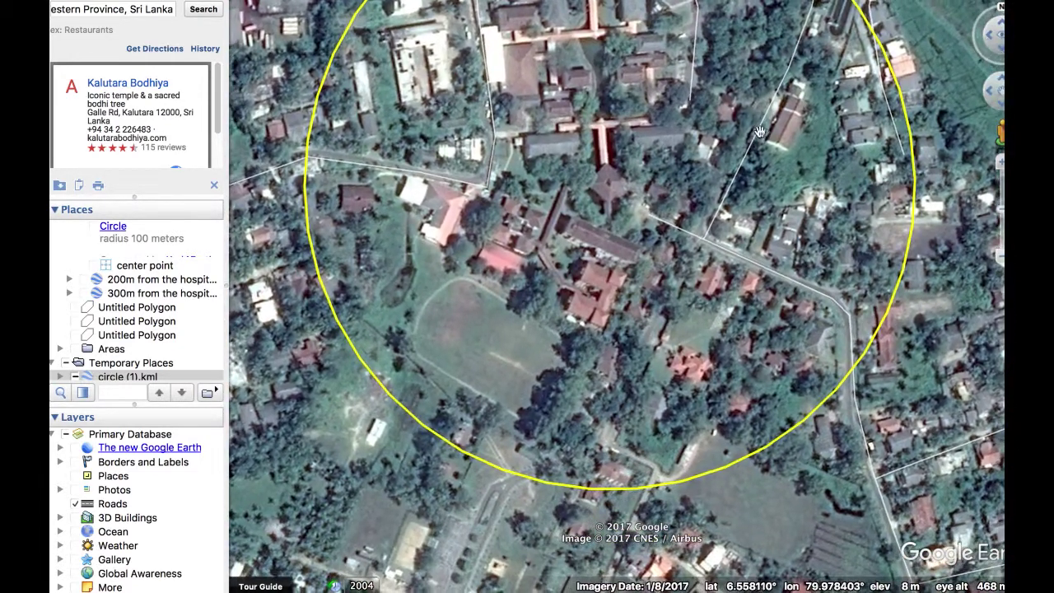
pyautogui.moveTo(759, 132); pyautogui.dragTo(750, 242)
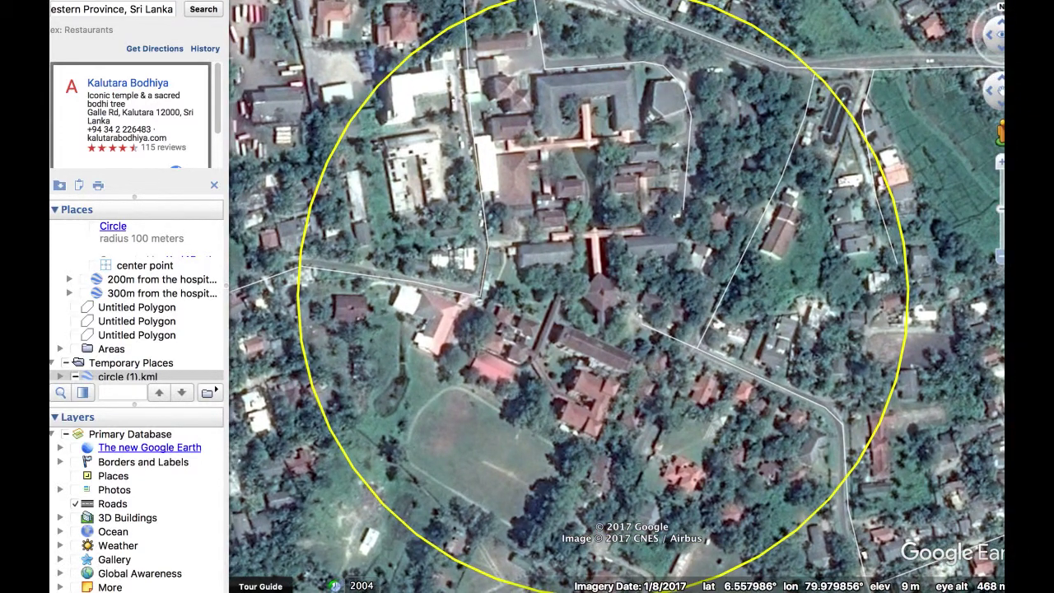
pyautogui.click(1000, 257)
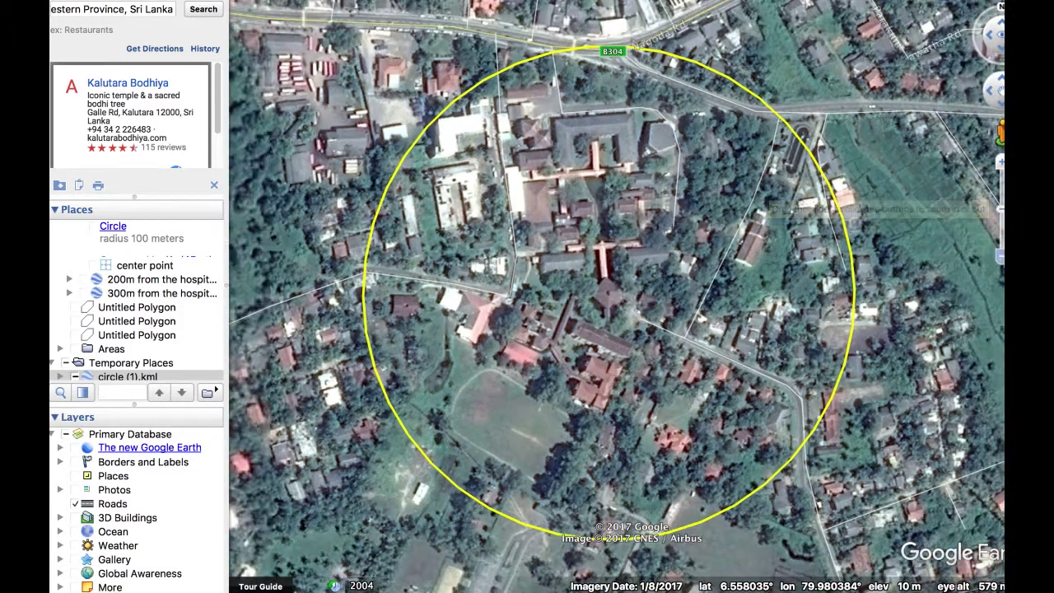